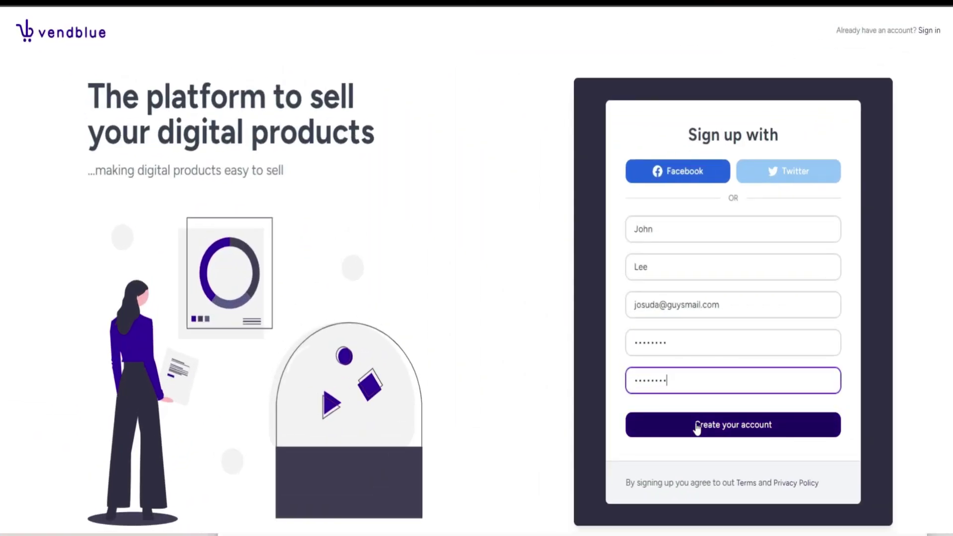
Create the new seller account and have the verification email resent to the temporary inbox
left_click(697, 425)
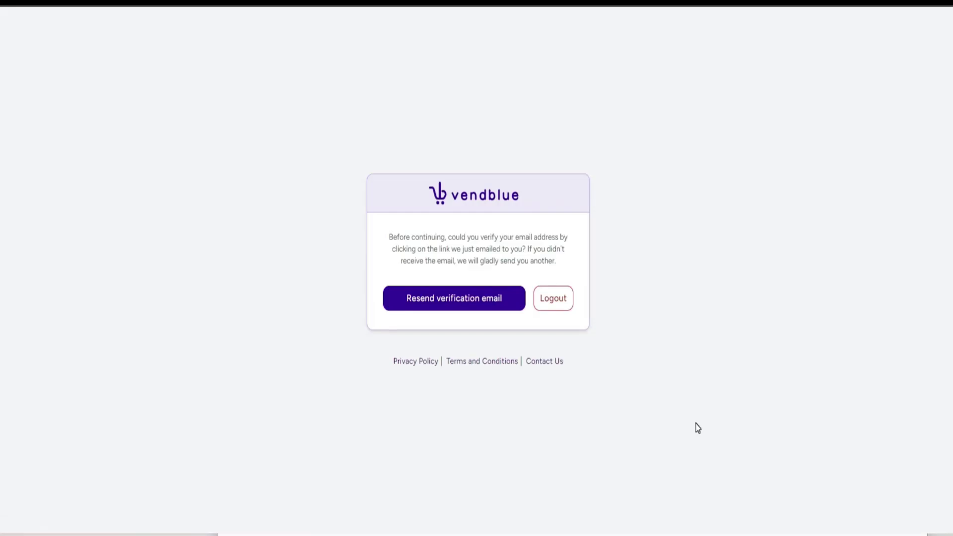
left_click(496, 313)
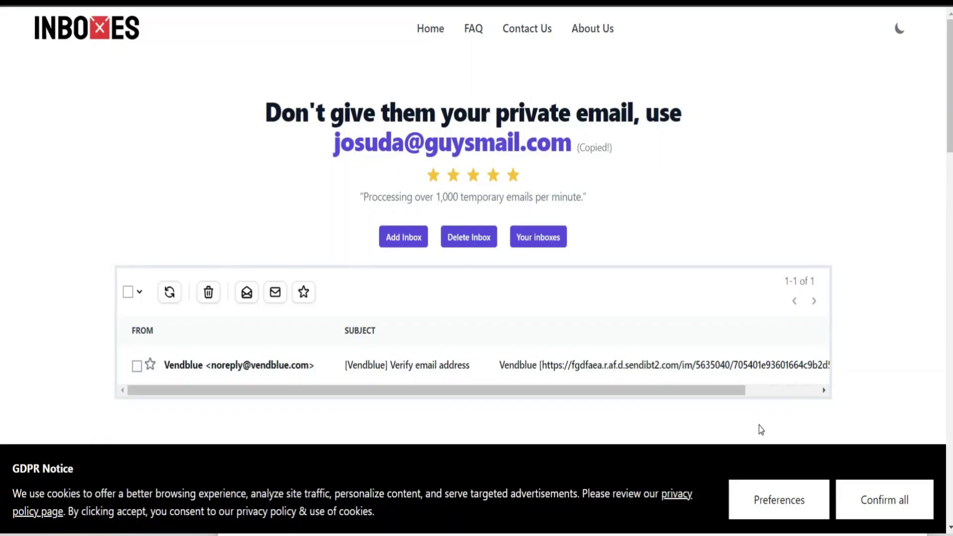
Open the verification email, enter a store name and custom store URL, and proceed
left_click(671, 365)
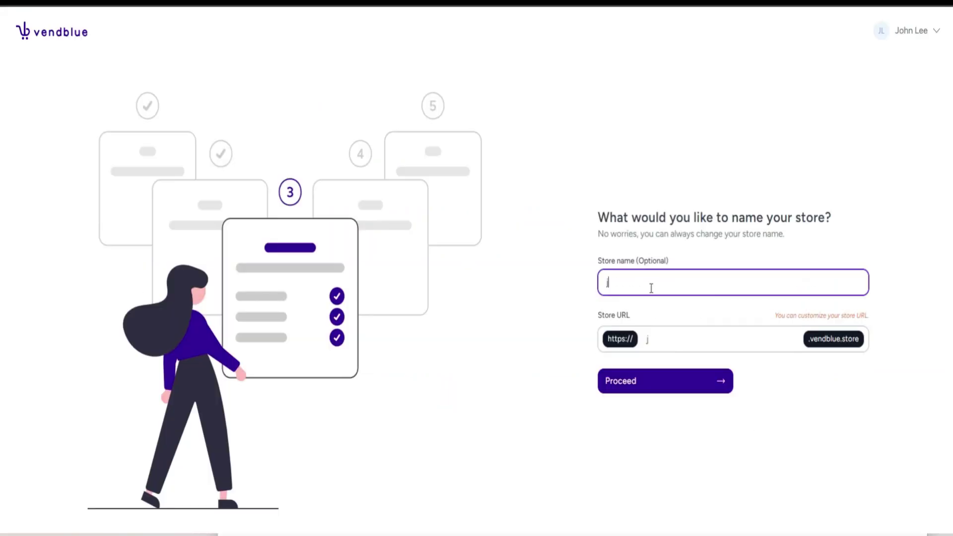
key("BackSpace")
type("John")
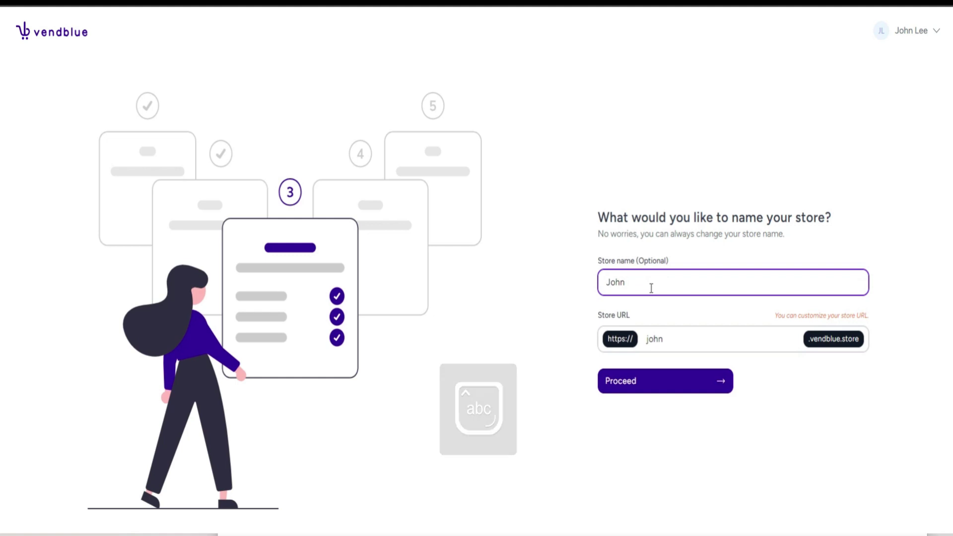
type(" app")
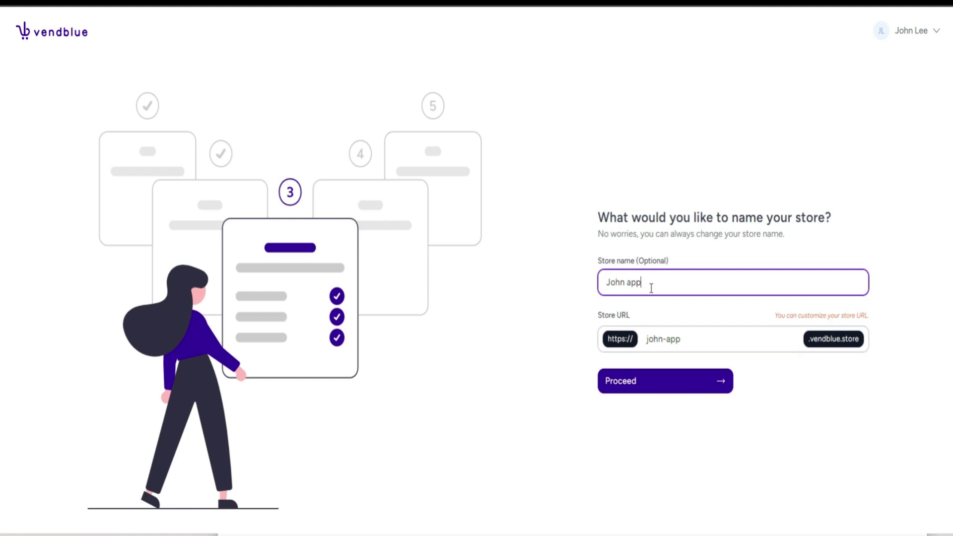
key("BackSpace")
key("BackSpace")
key("BackSpace")
key("BackSpace")
type("shop")
left_click(691, 341)
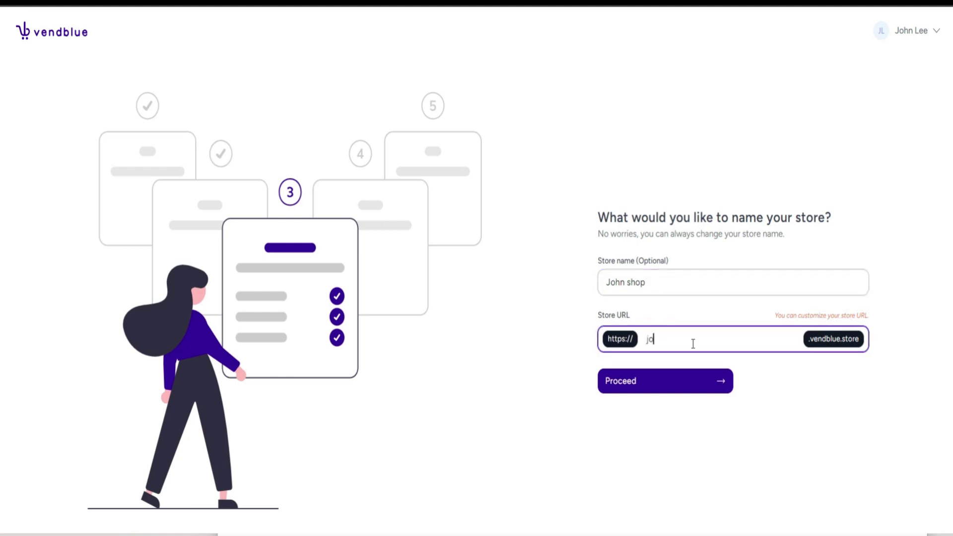
type("hnleee")
left_click(678, 390)
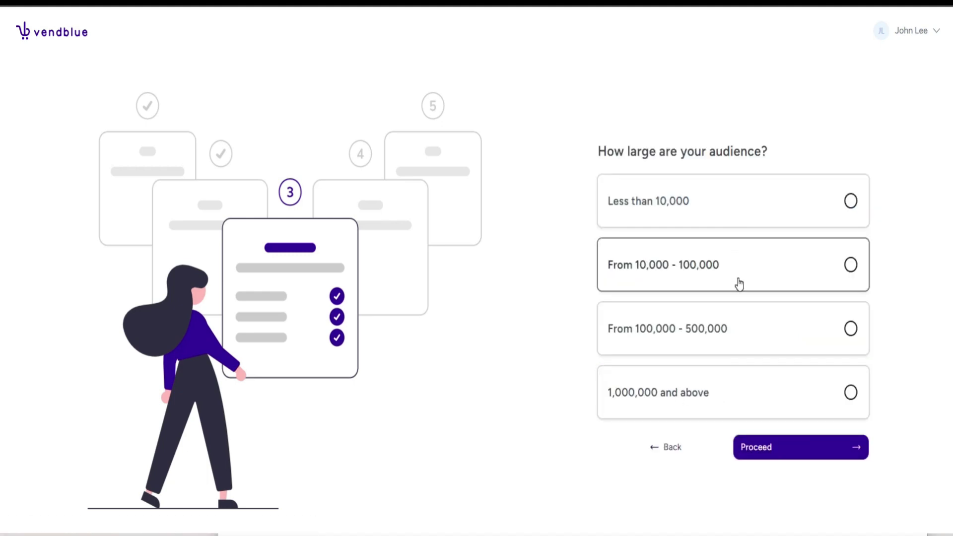
Choose the From 10,000 - 100,000 audience size, then mark Quora and Instagram as active platforms
left_click(739, 283)
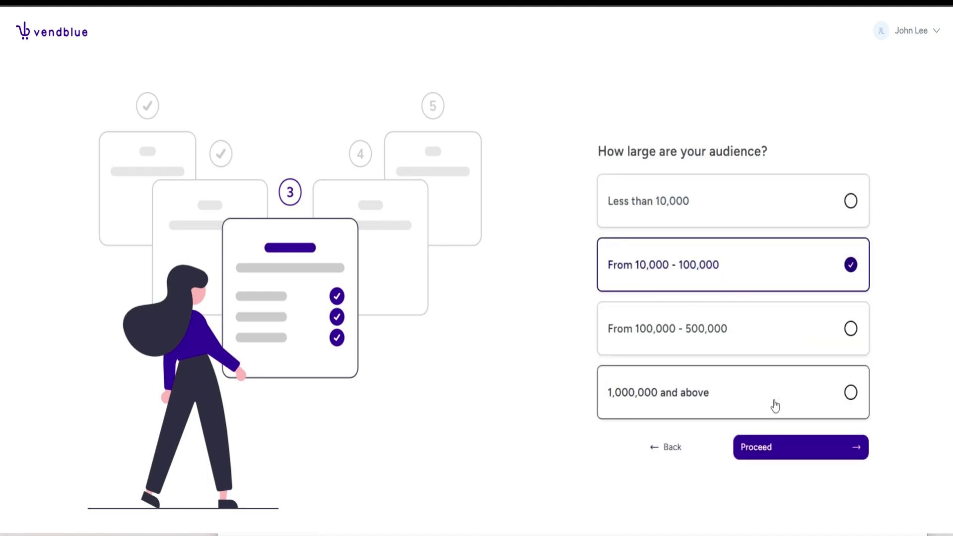
left_click(782, 449)
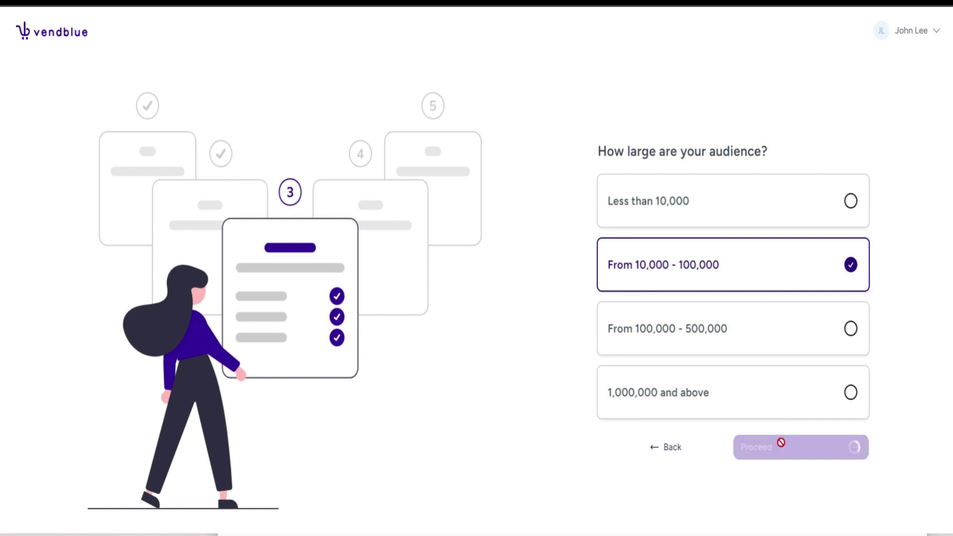
left_click(772, 356)
left_click(764, 288)
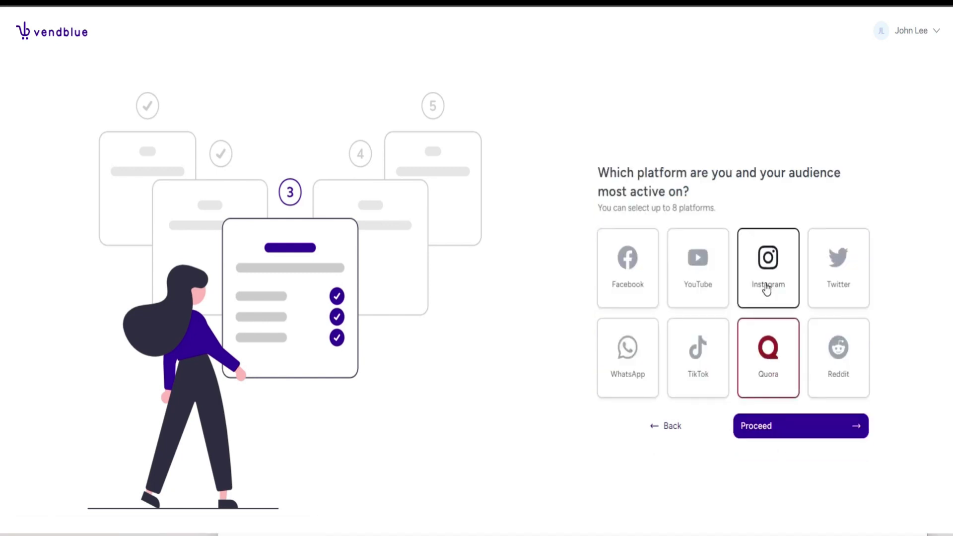
Complete the remaining onboarding steps to land on the store Overview dashboard
left_click_drag(714, 287, 810, 446)
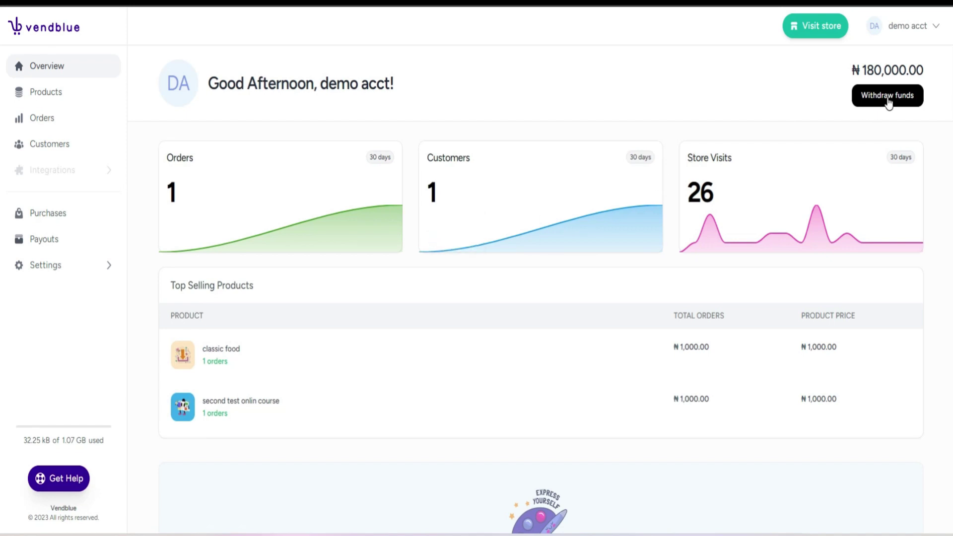
Review the Products list, then bring up the Orders page with its 7 orders
left_click(66, 91)
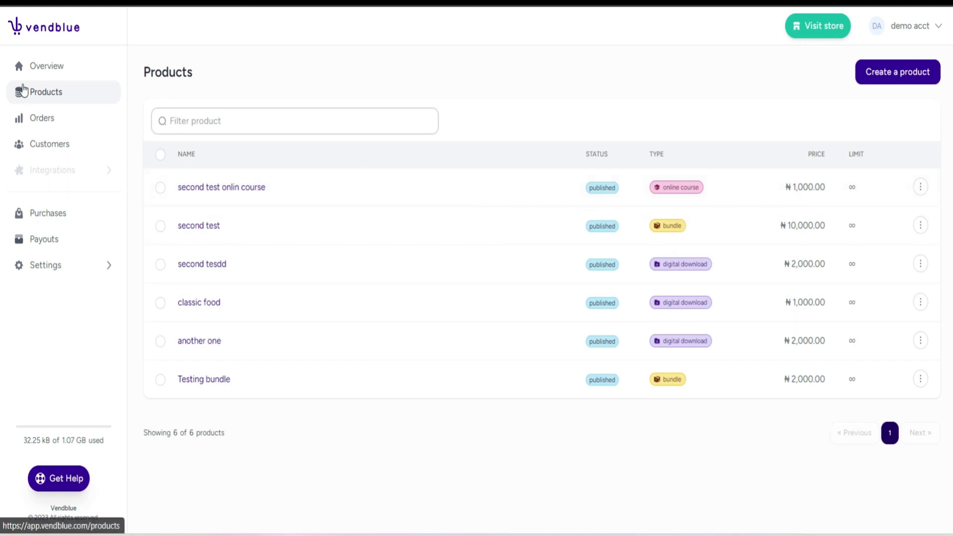
left_click(46, 125)
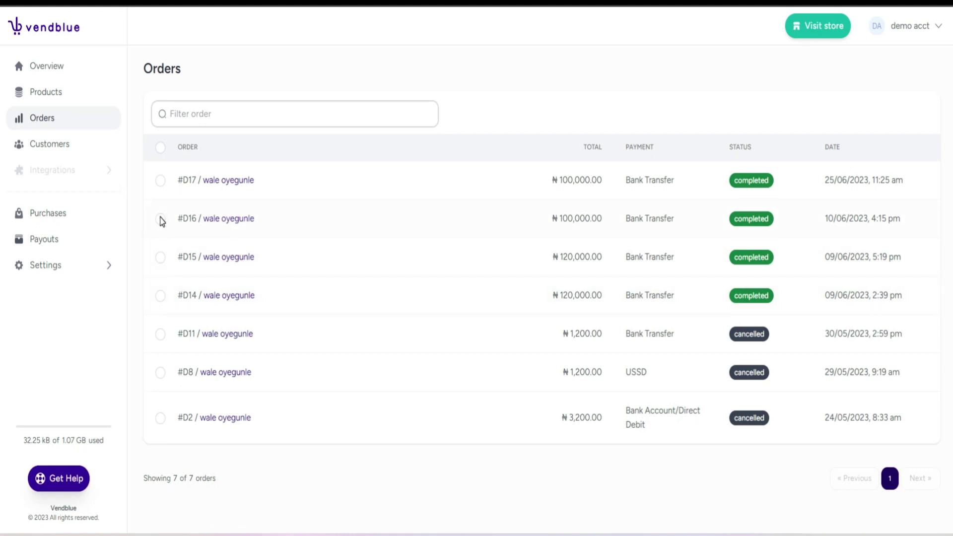
Look through the Customers list, then view the empty Purchases page
left_click(61, 149)
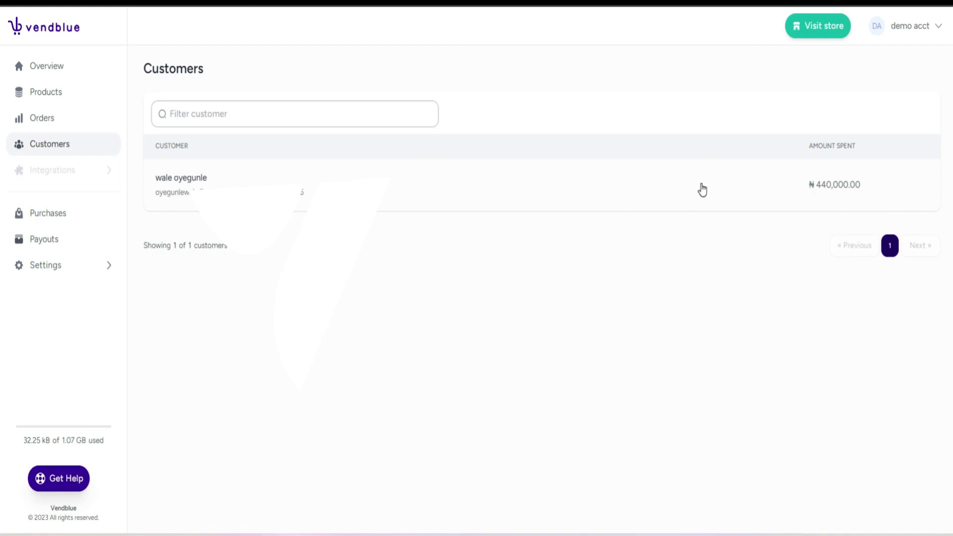
left_click(390, 186)
left_click(185, 180)
left_click(54, 216)
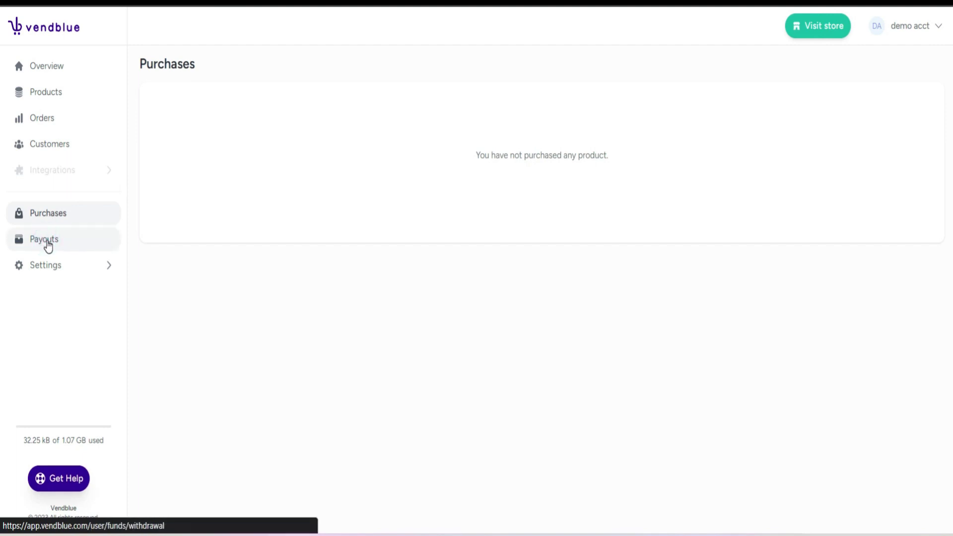
Check the Payouts balance and withdrawals, then view Store settings under Settings
left_click(47, 246)
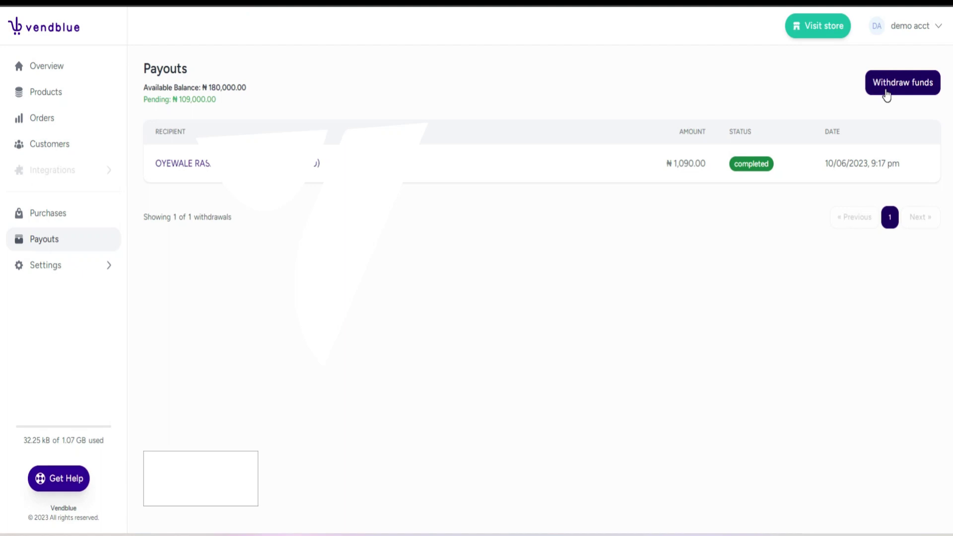
left_click(50, 265)
left_click(53, 292)
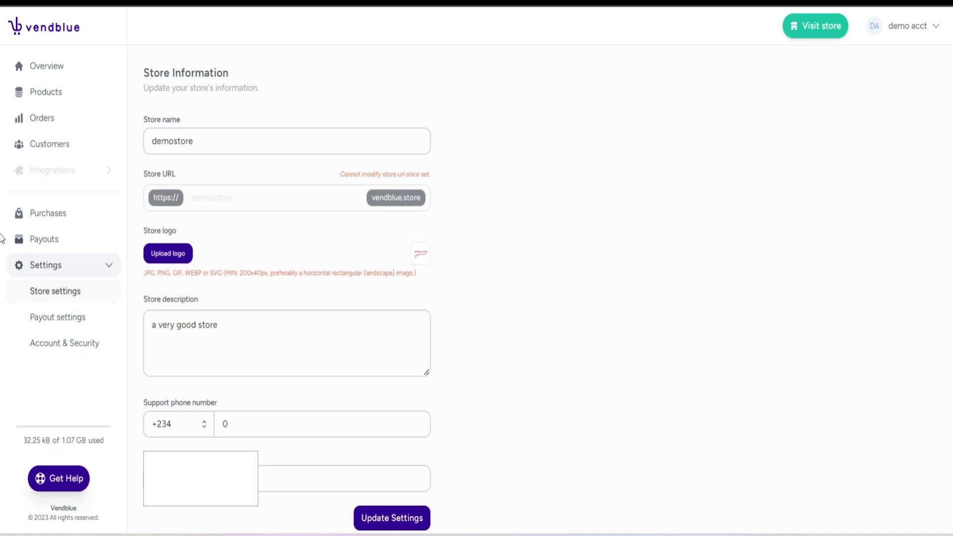
View Payout settings showing the linked 9 Payment Service Bank account
scroll(1, 238, "down", 1)
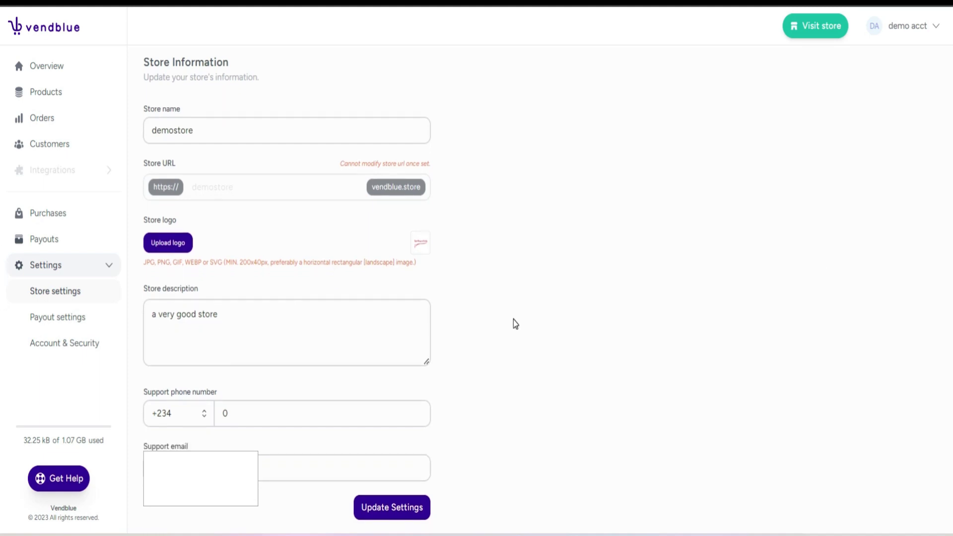
left_click(54, 322)
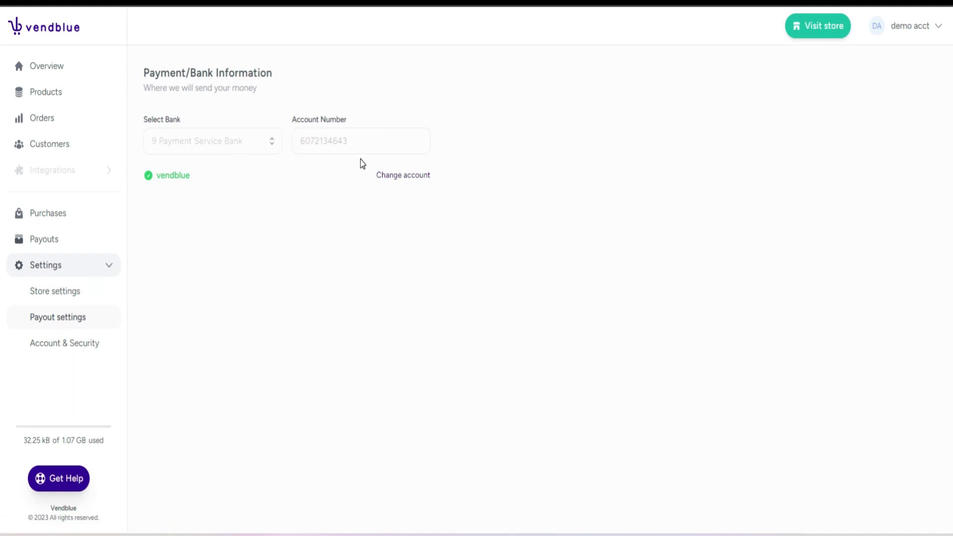
left_click(75, 347)
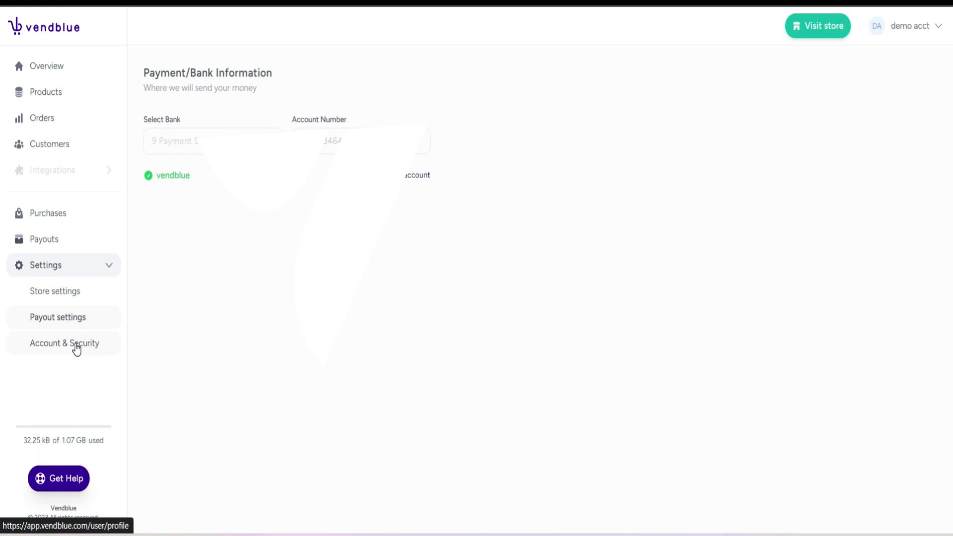
View the Account & Security profile details, then switch to the Security tab
left_click(76, 349)
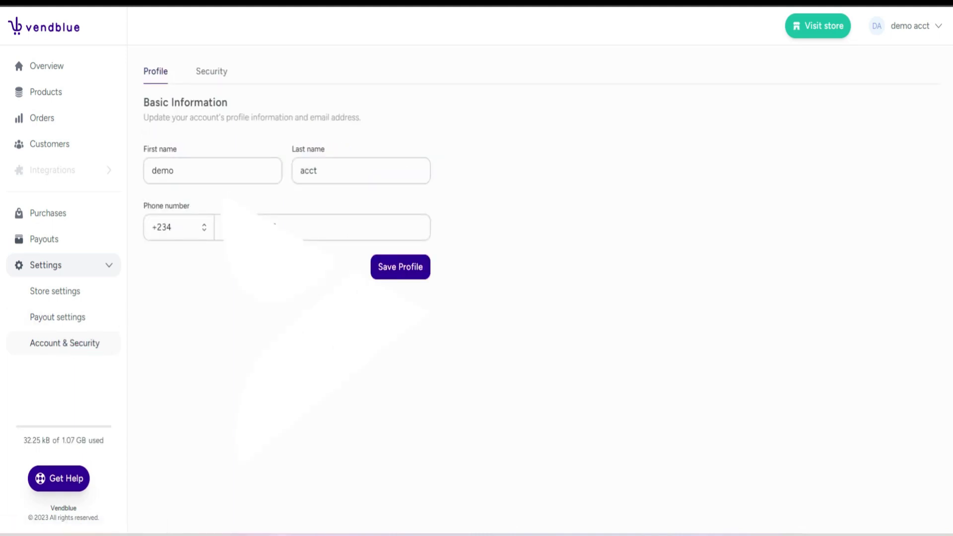
left_click(274, 224)
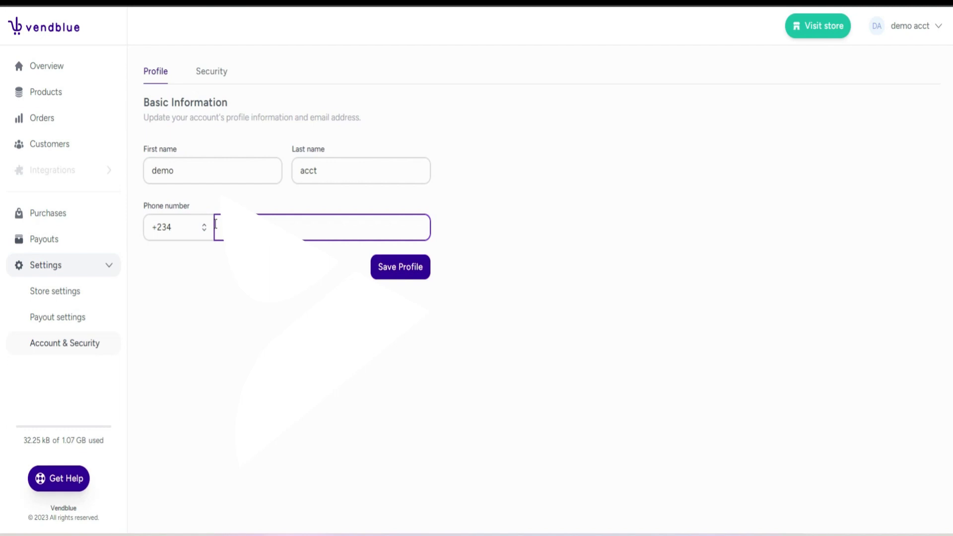
left_click(206, 71)
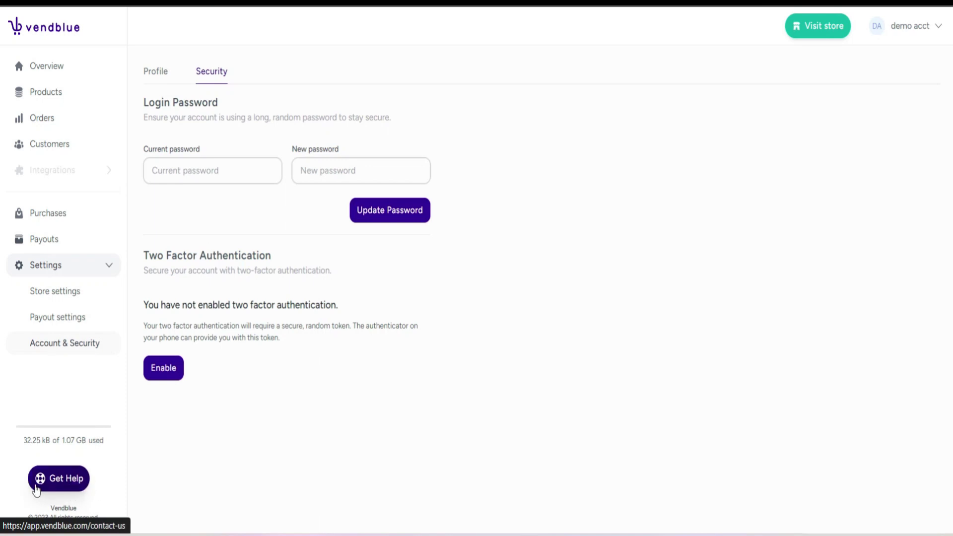
left_click(72, 482)
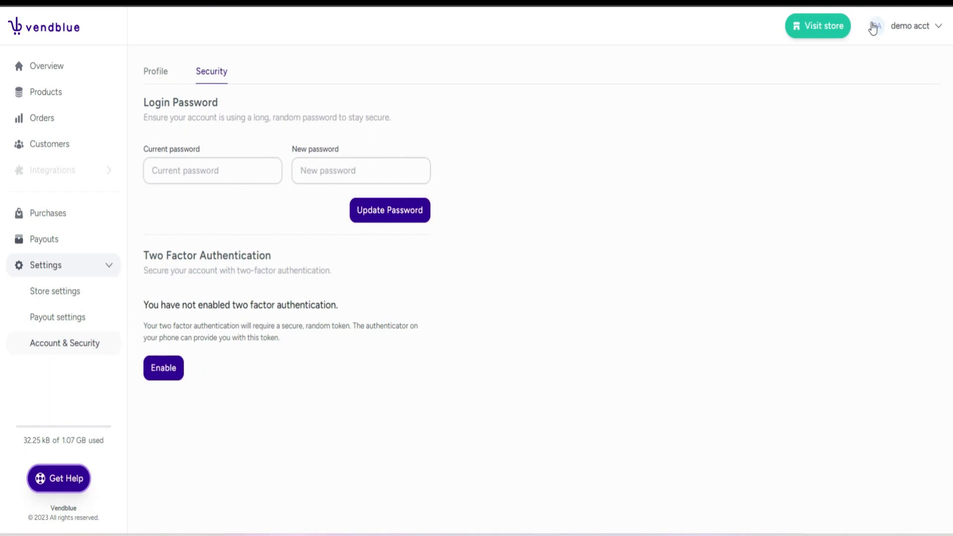
left_click(829, 31)
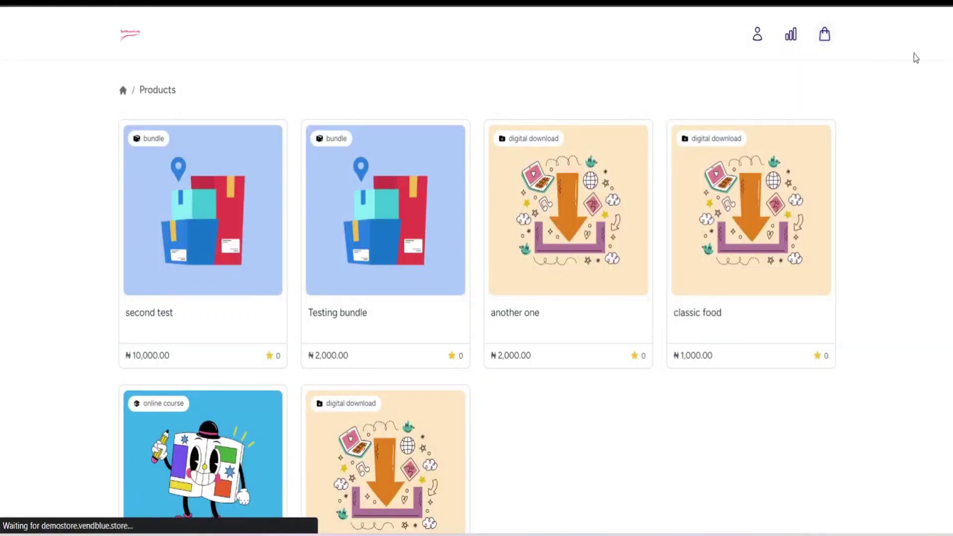
scroll(1, 70, "down", 3)
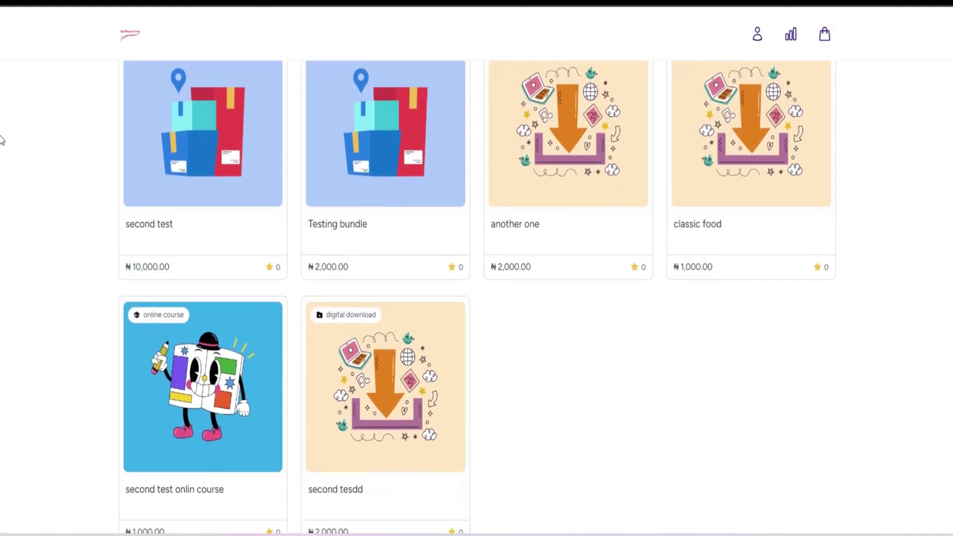
scroll(1, 244, "down", 1)
scroll(1, 198, "up", 3)
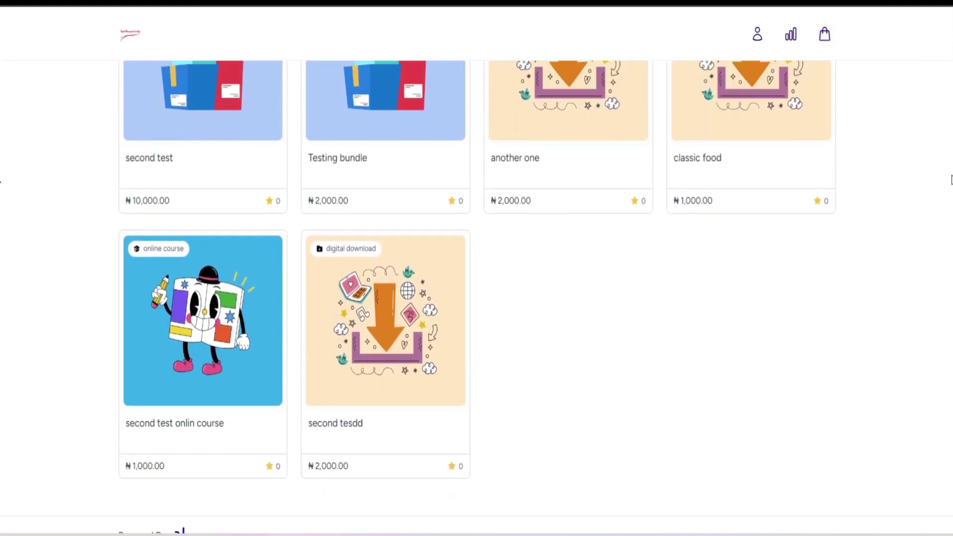
scroll(941, 99, "up", 2)
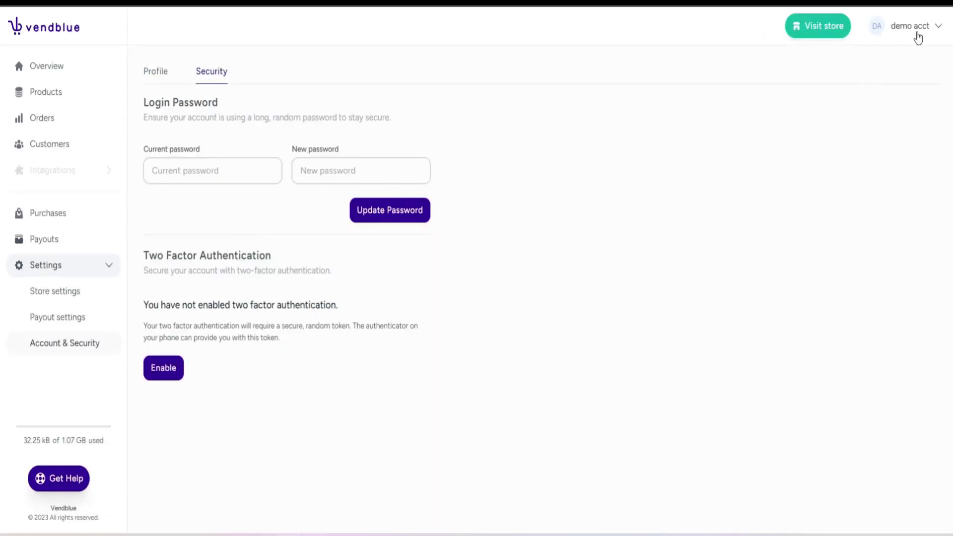
Visit My Profile and its Security tab, then reopen the account menu
left_click(917, 34)
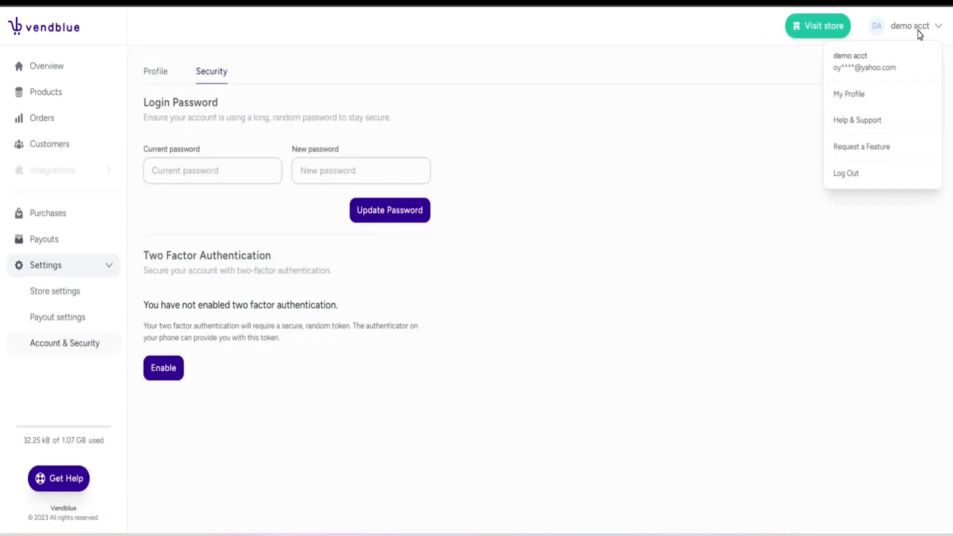
left_click(865, 100)
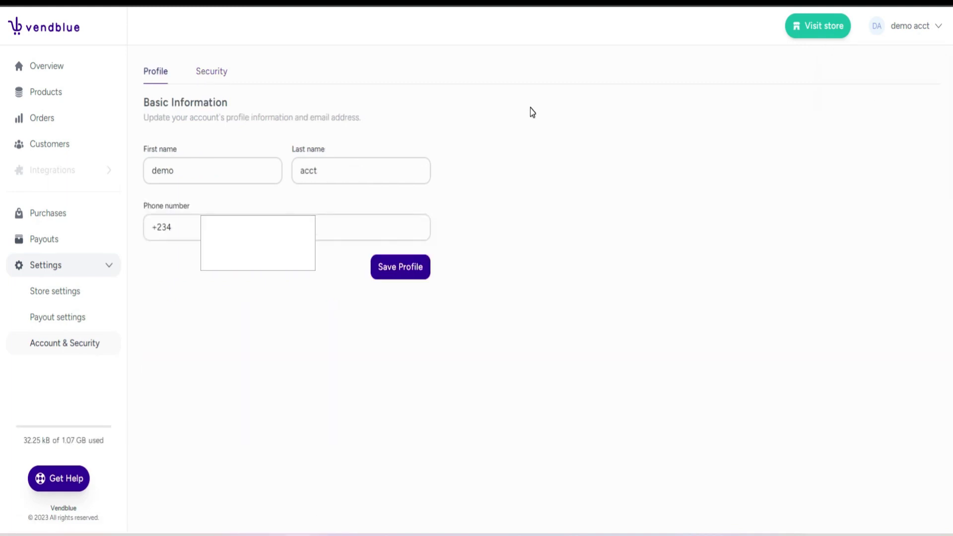
left_click(320, 228)
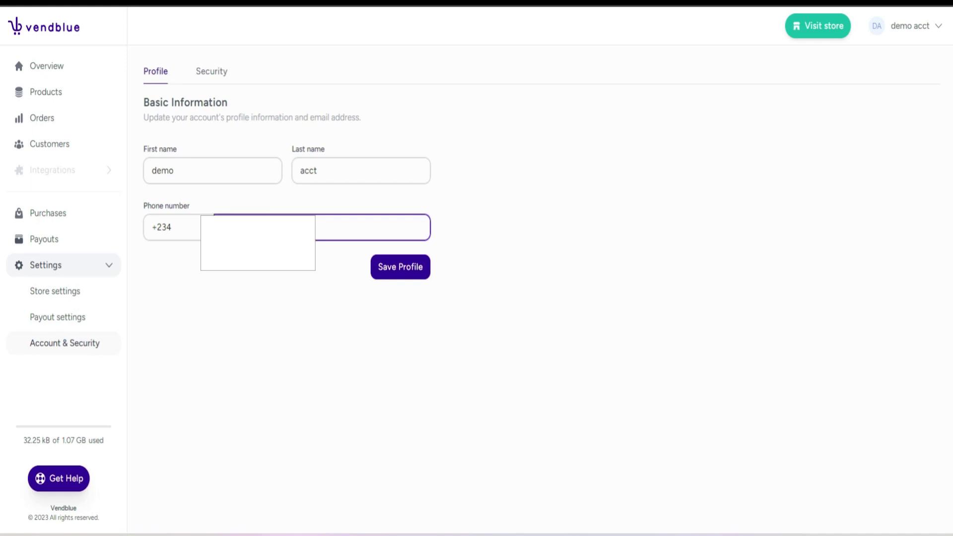
left_click(212, 79)
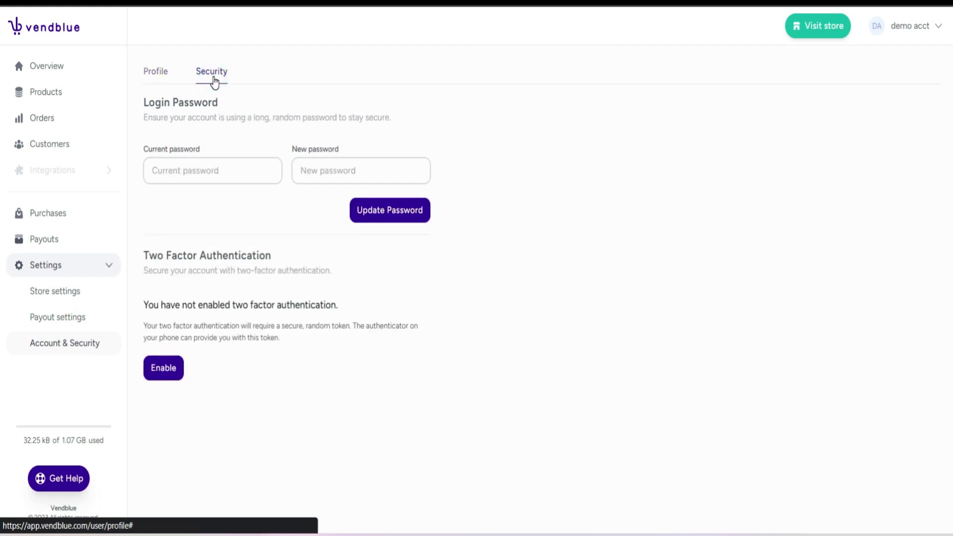
left_click(926, 28)
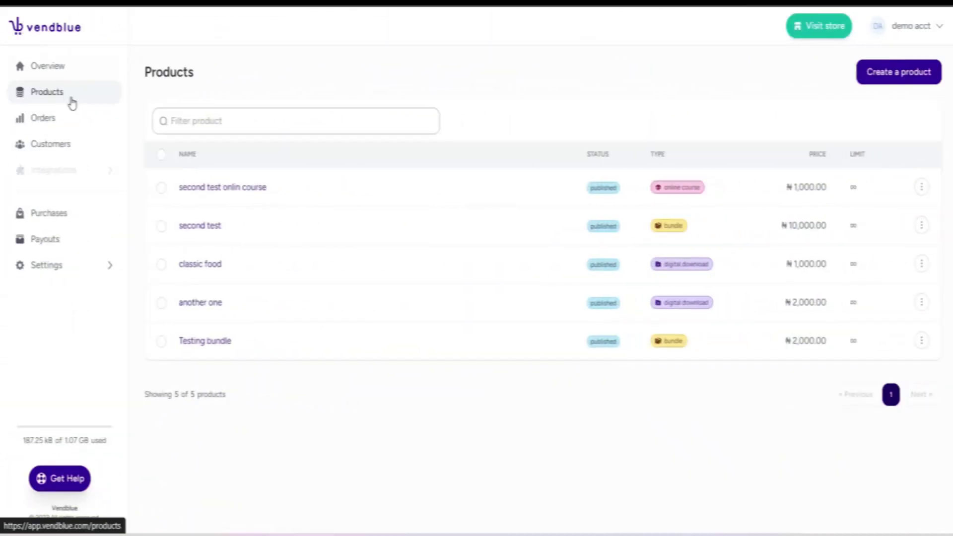
Start a new product to bring up the Digital Downloads, Courses Or Tutorials and Bundle choices
left_click(879, 72)
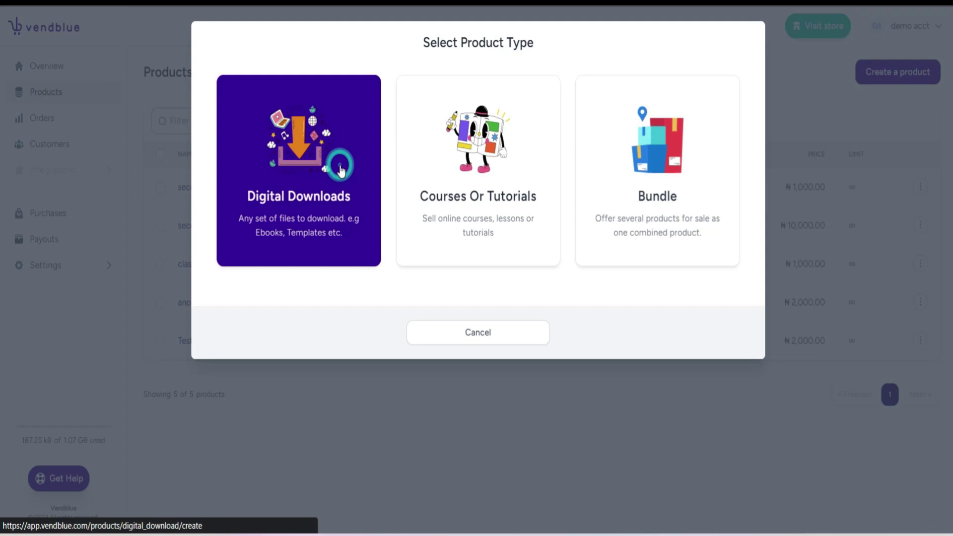
Choose Digital Downloads, fill the name with 'Testing', and look over the Images, Pricing and Content sections
left_click(336, 203)
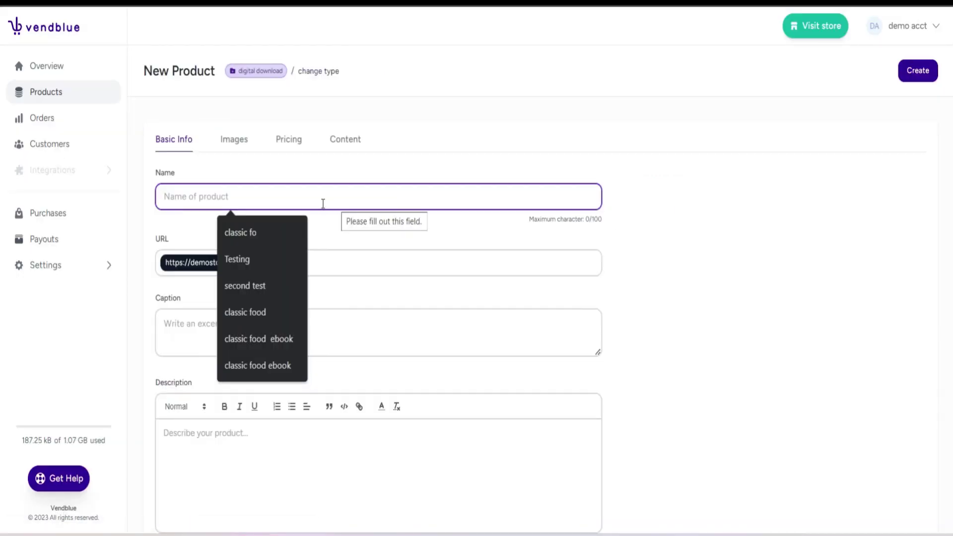
left_click(269, 256)
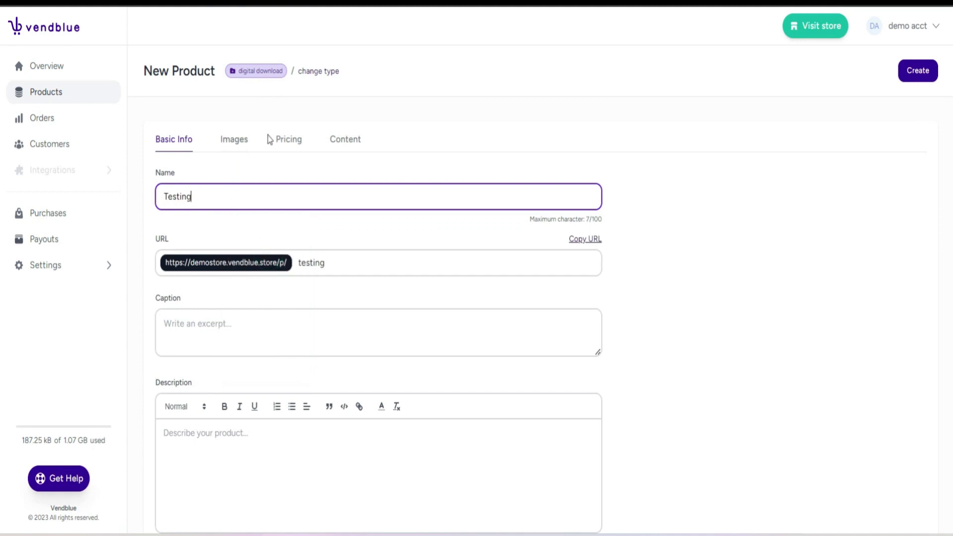
left_click(232, 147)
left_click(282, 138)
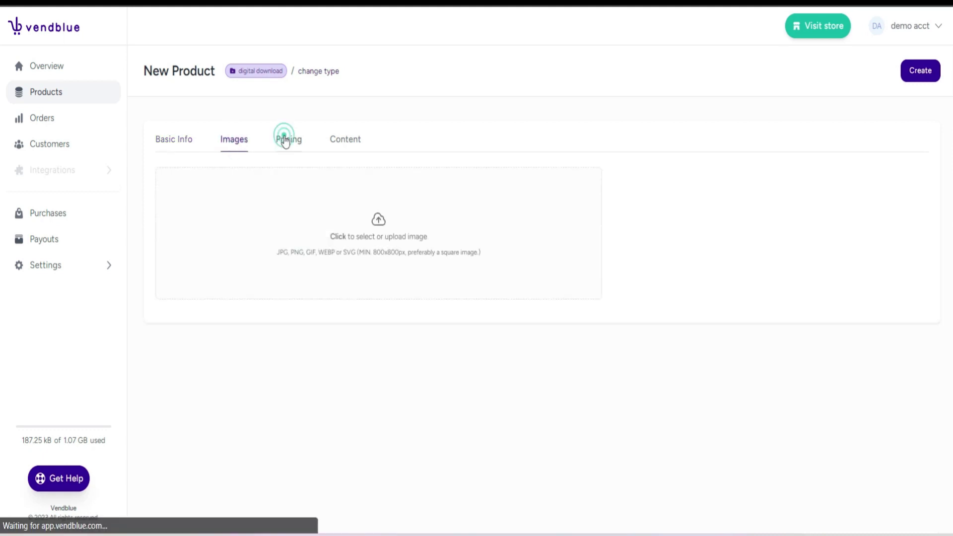
left_click(333, 138)
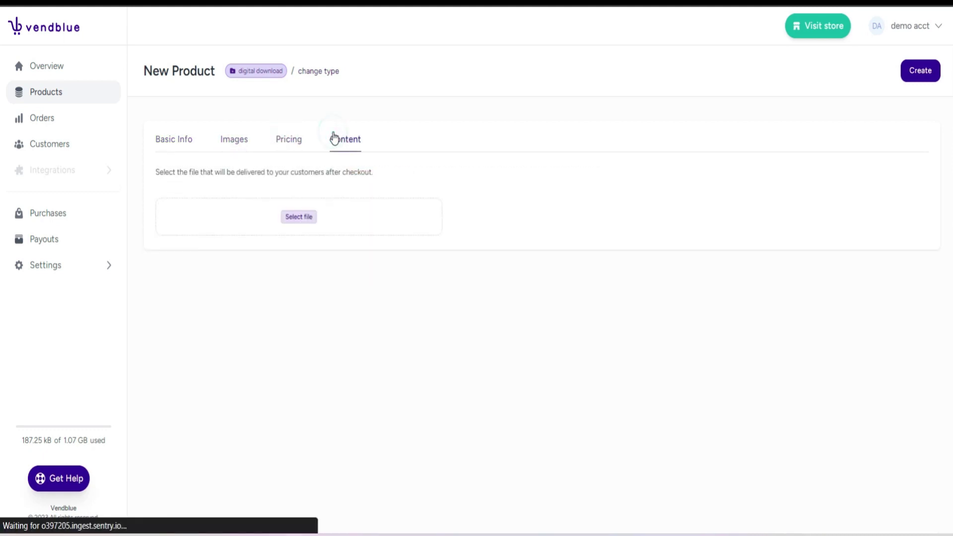
left_click(180, 144)
Rename the product to 'Testing 123' and erase the end of the URL slug
left_click(213, 202)
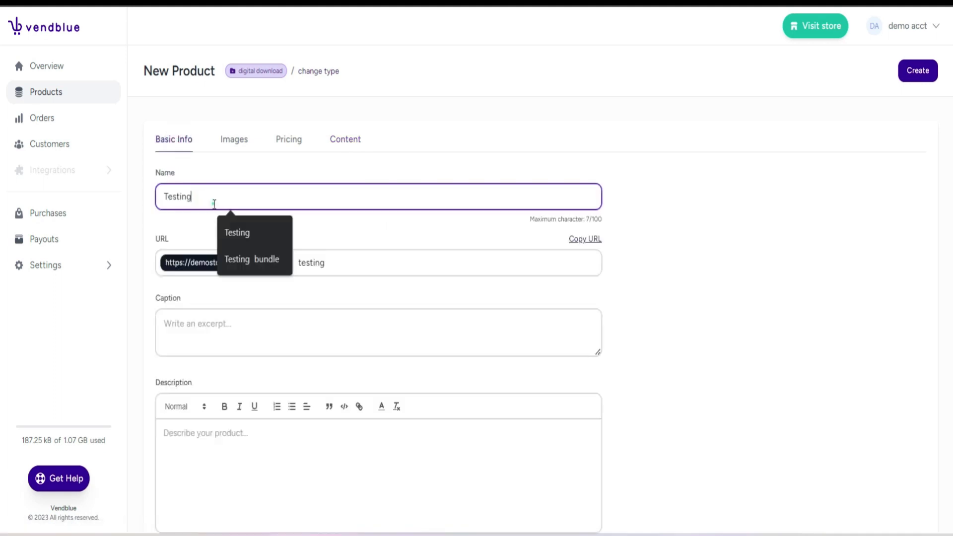
type("123")
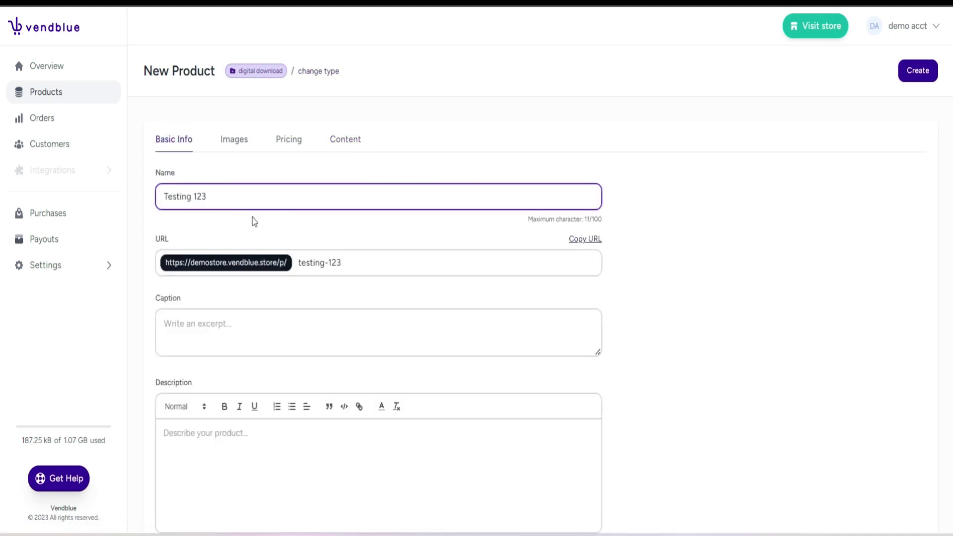
left_click(356, 268)
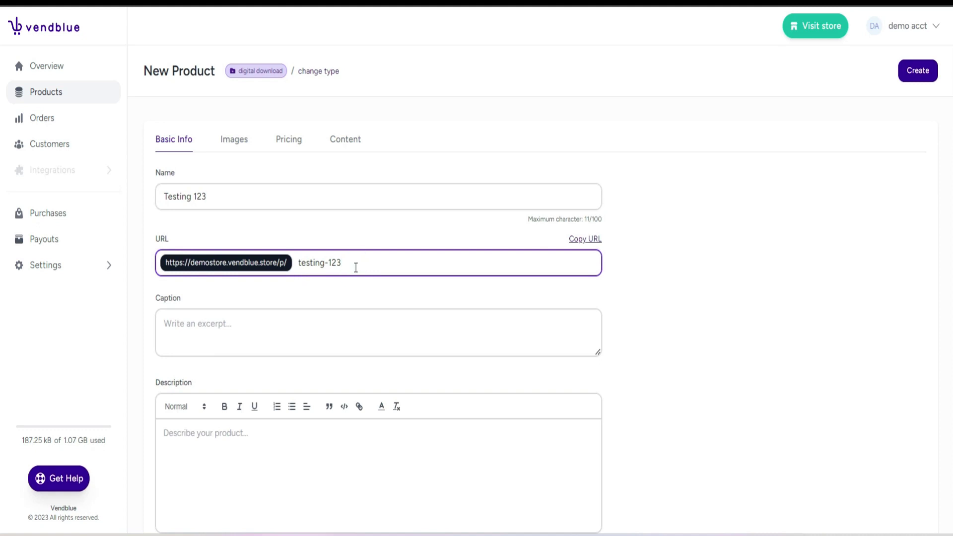
key("BackSpace")
key("BackSpace")
key("BackSpace")
Finish the URL slug as test83 and add the caption 'the best caption'
type("83")
left_click(290, 316)
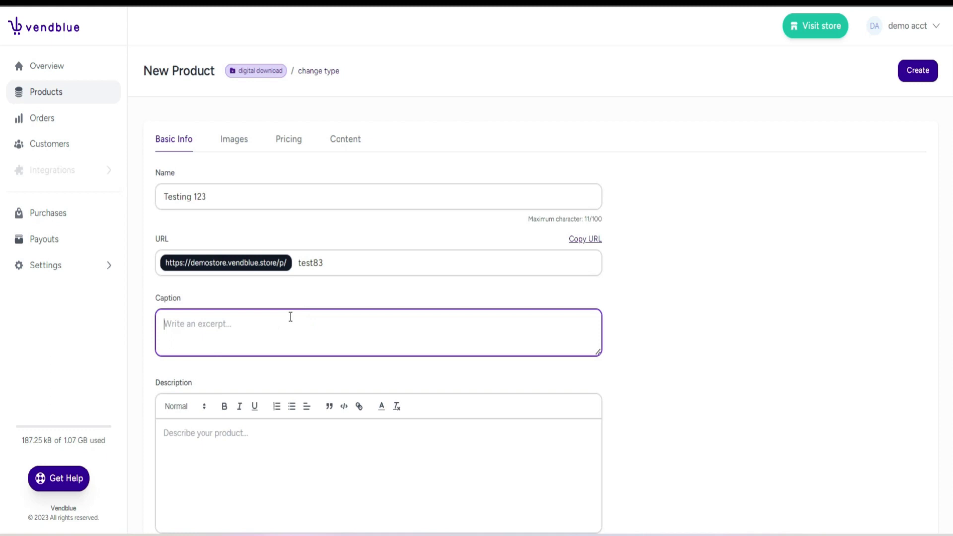
type("the b")
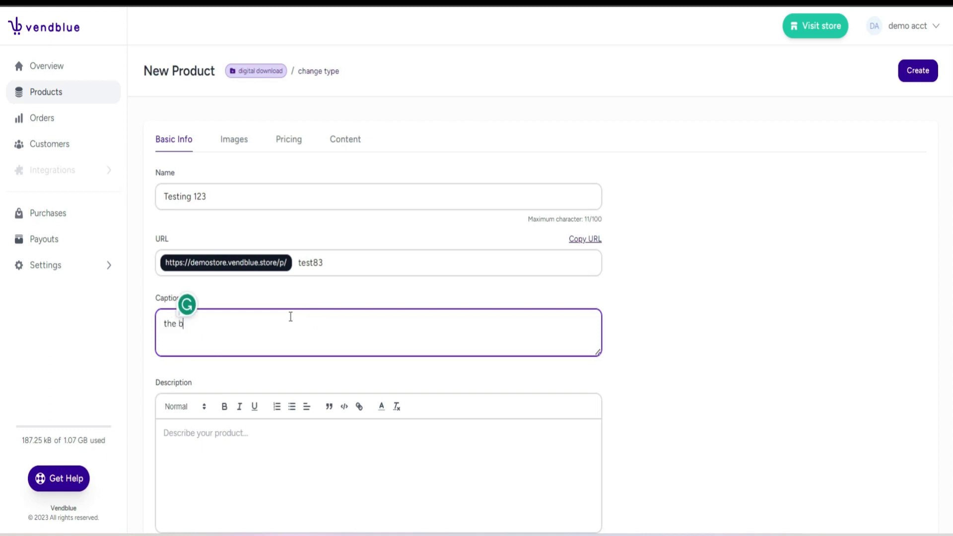
type("est caption")
Write the description 'best set of description' with the word 'description' in bold
left_click(253, 455)
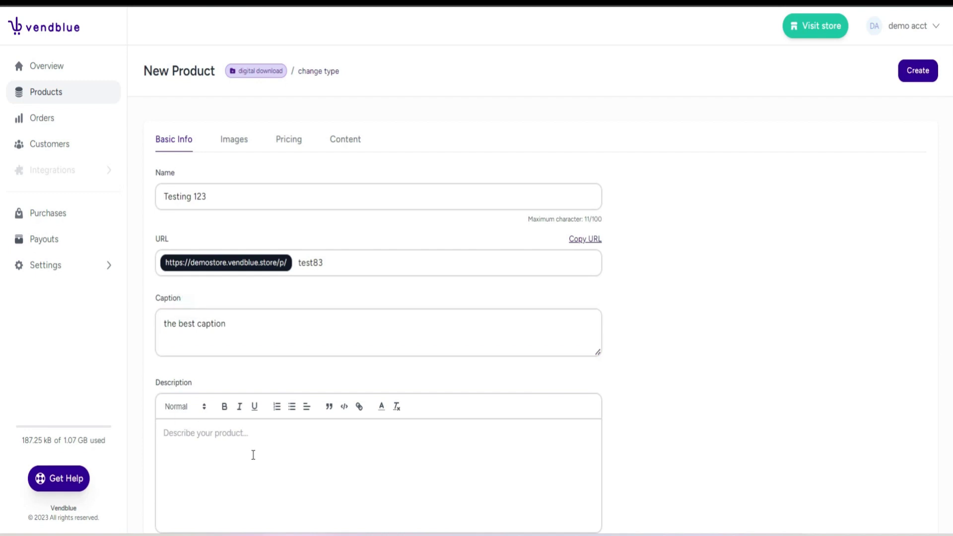
type("best")
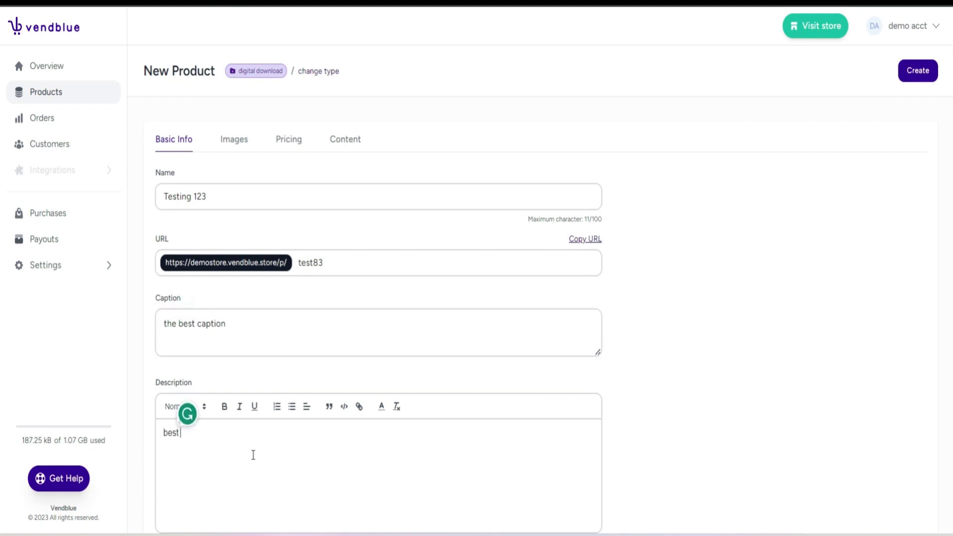
type(" set of description")
left_click_drag(251, 443, 202, 437)
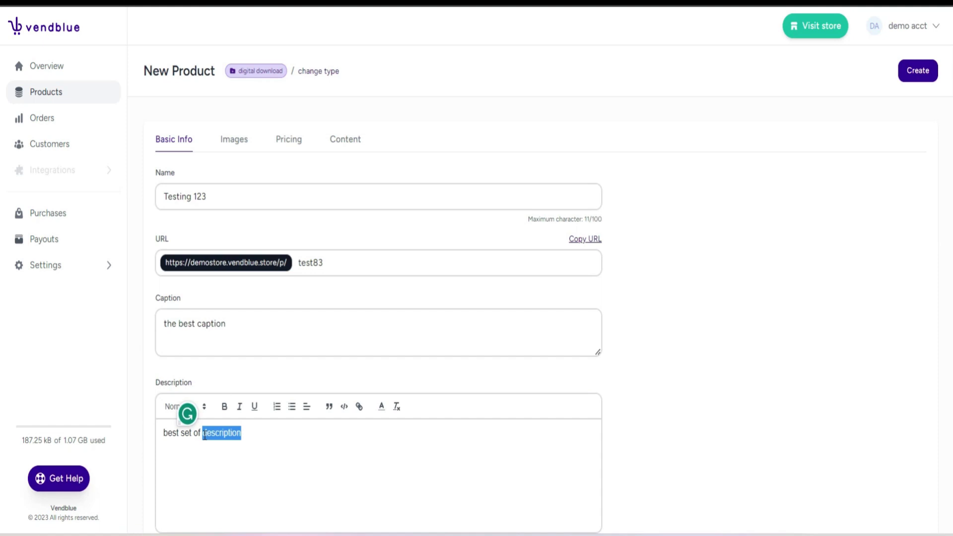
left_click(224, 412)
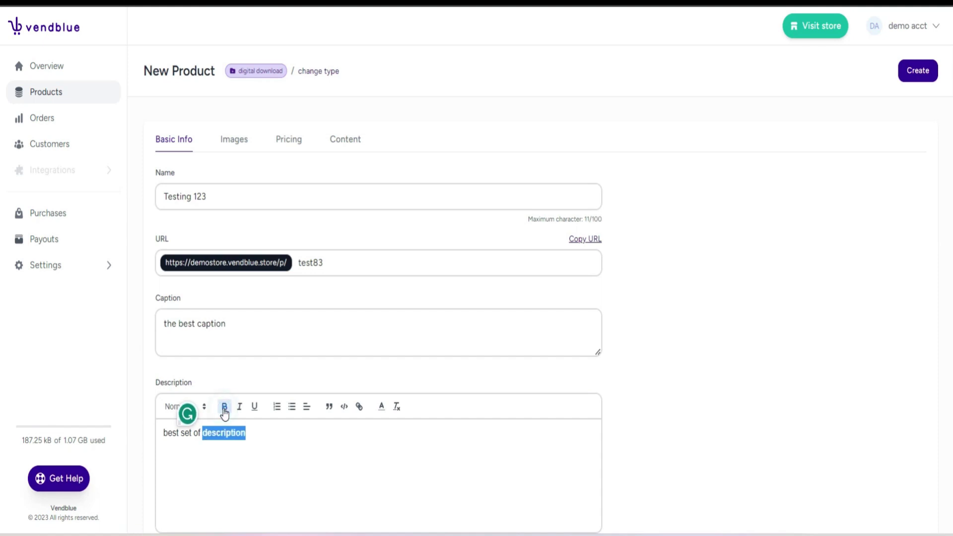
left_click(254, 429)
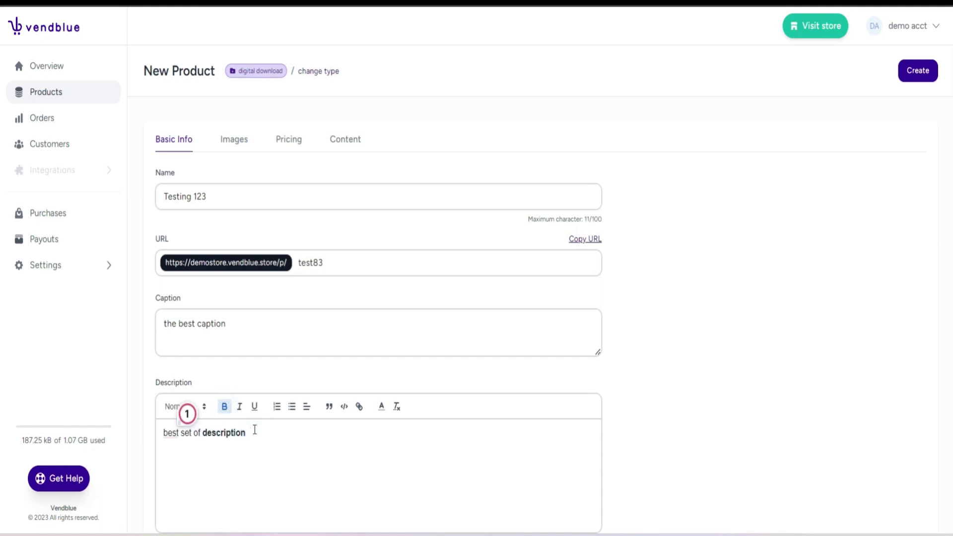
key("Return")
Upload the logo-web and vin images to the product
left_click(234, 132)
left_click(340, 209)
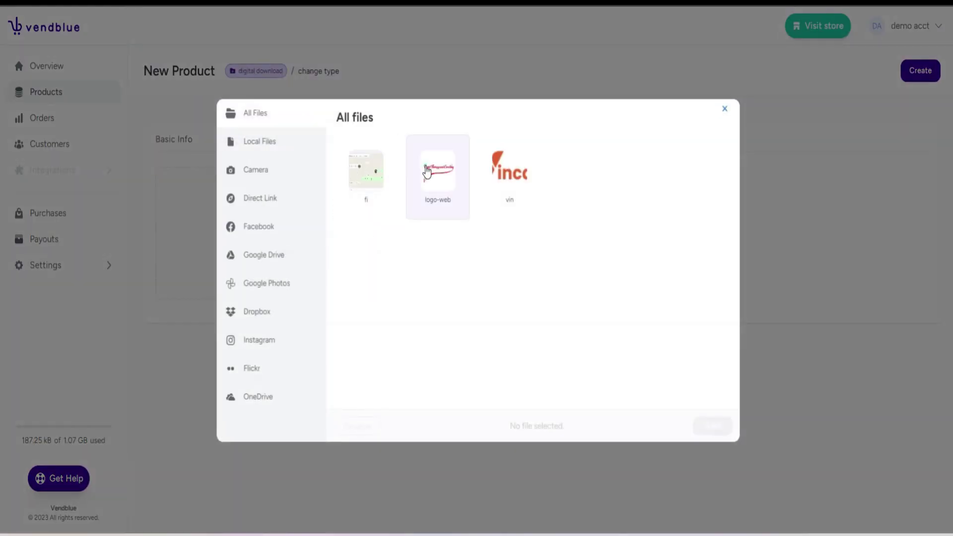
left_click(424, 169)
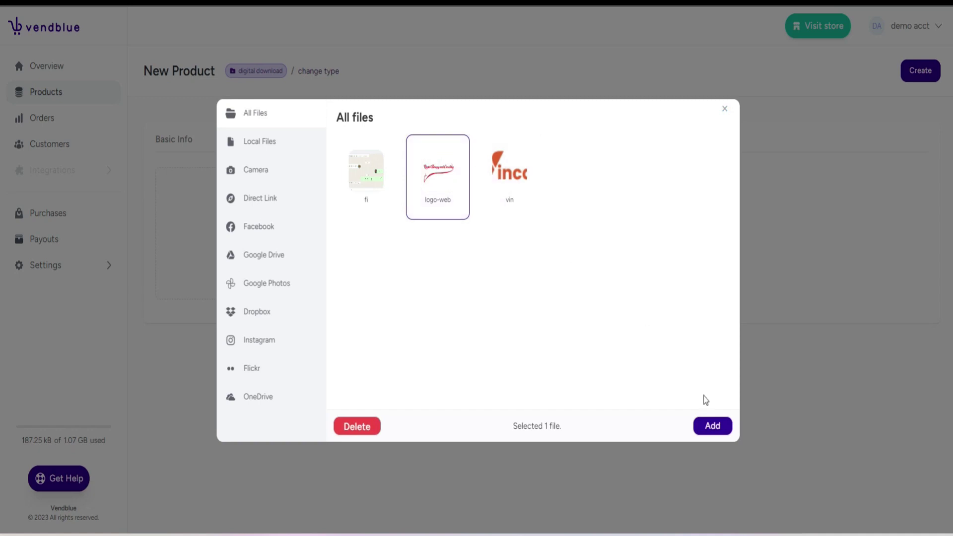
left_click(493, 193)
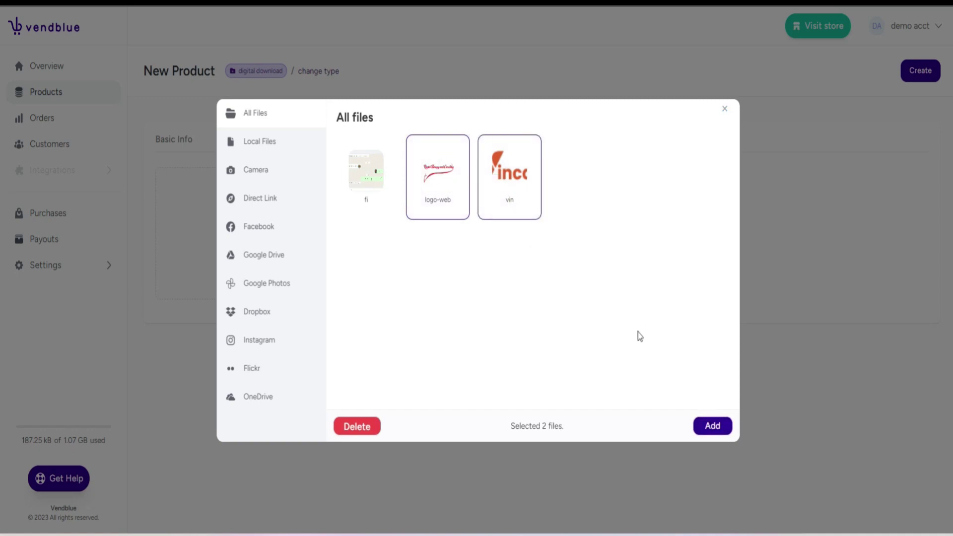
left_click(713, 426)
left_click(291, 135)
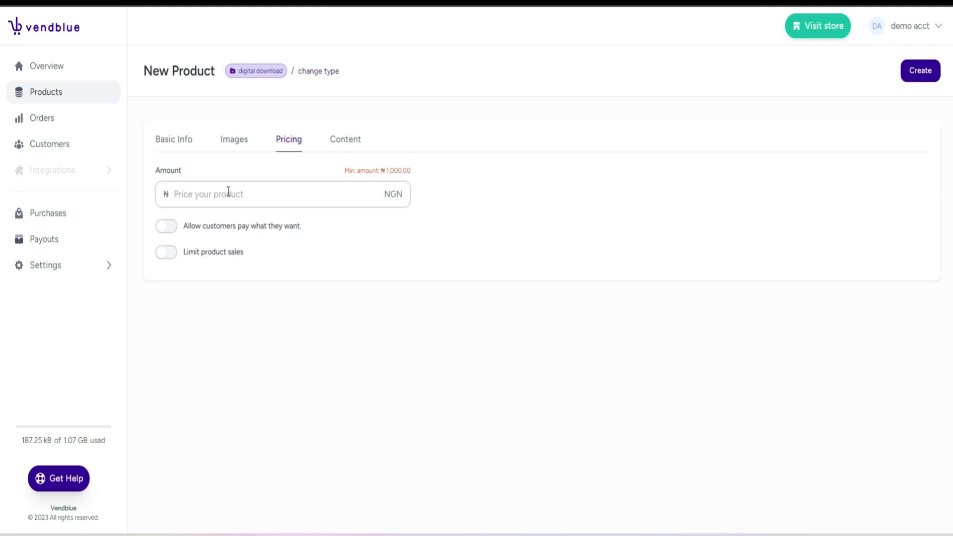
Price the product at 60000 NGN without pay-what-you-want and limit sales to 10
left_click(188, 194)
type("60")
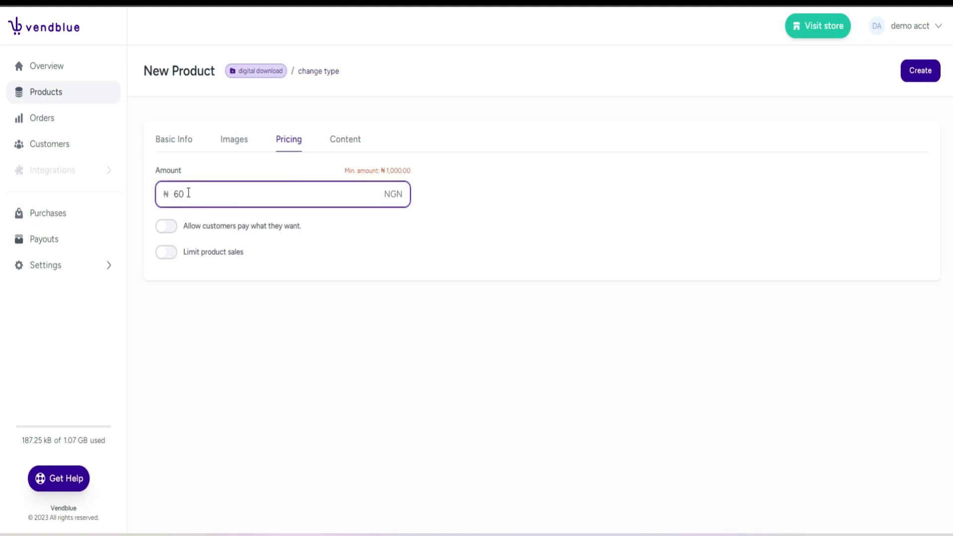
type("000")
left_click(170, 228)
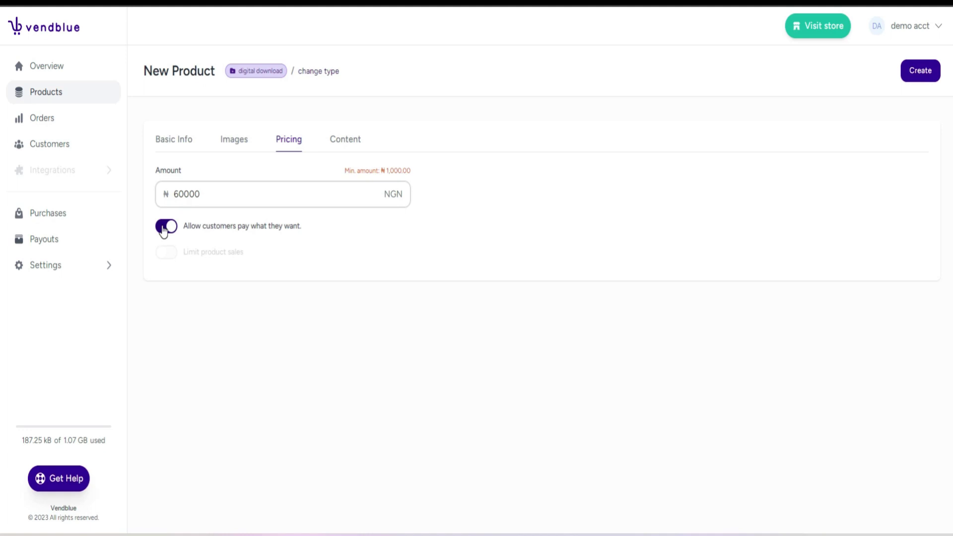
left_click(164, 228)
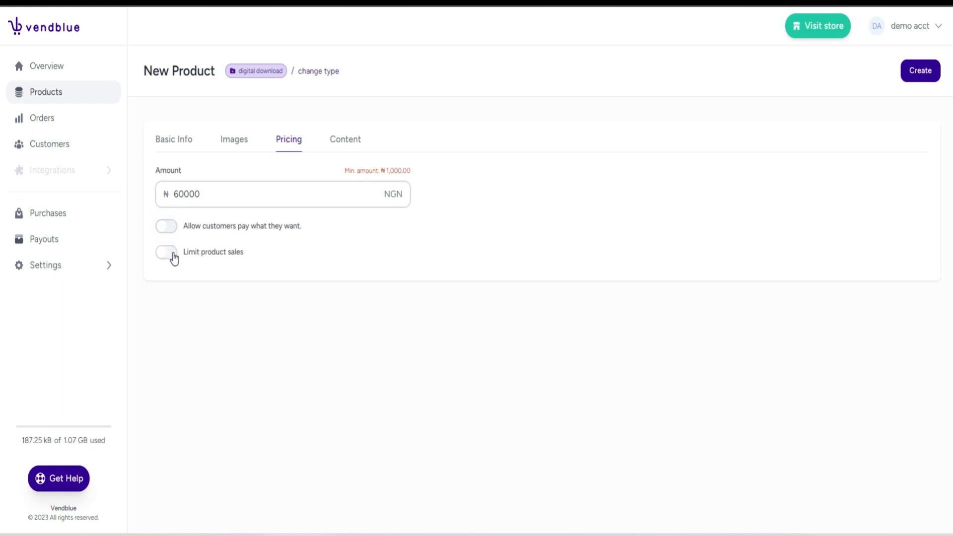
left_click(170, 254)
left_click(191, 273)
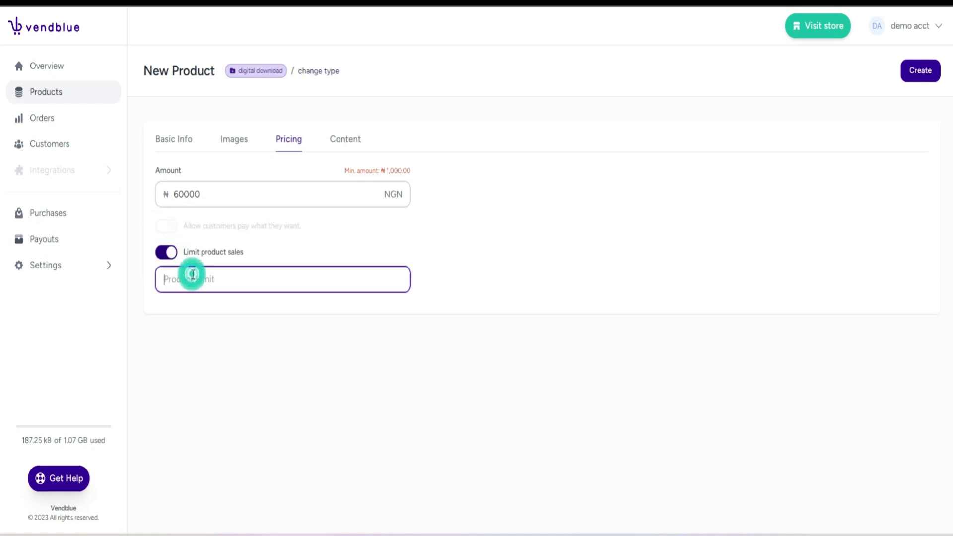
type("10")
Set fi.jpg as the delivered download file, then create and publish Testing 123
left_click(347, 148)
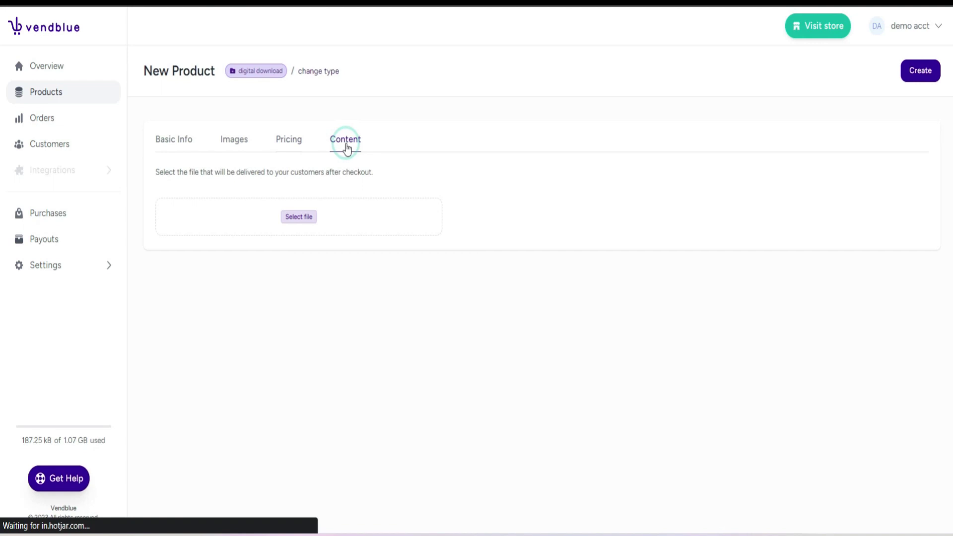
left_click(300, 219)
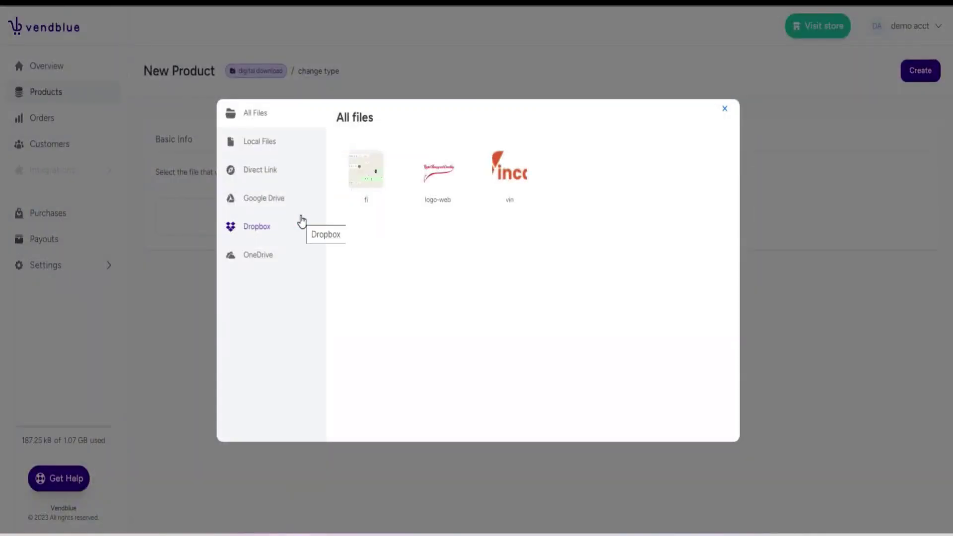
left_click(372, 176)
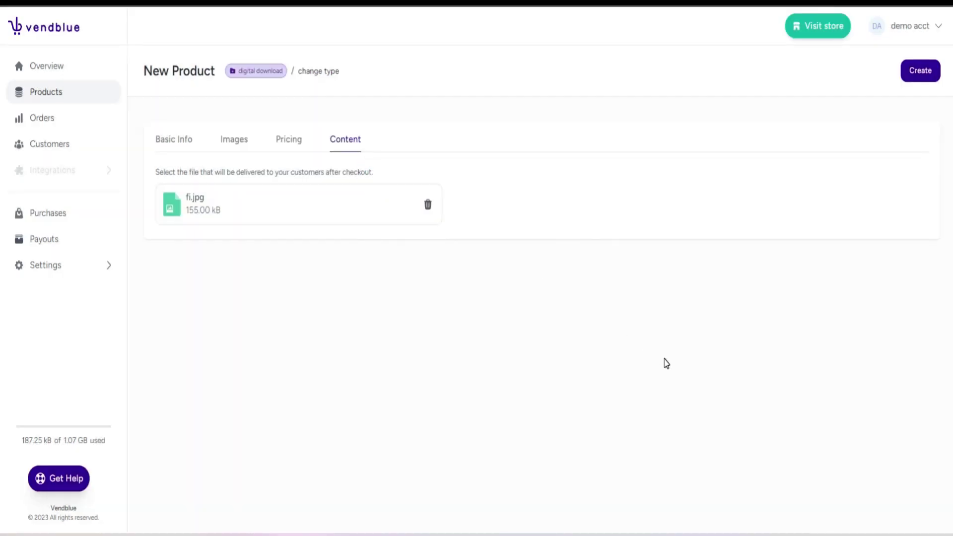
left_click(920, 72)
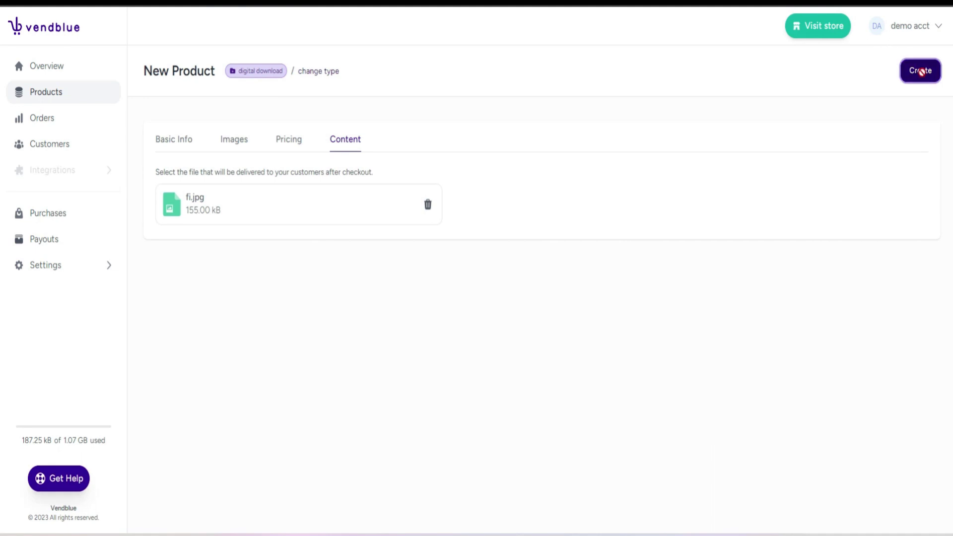
left_click(851, 77)
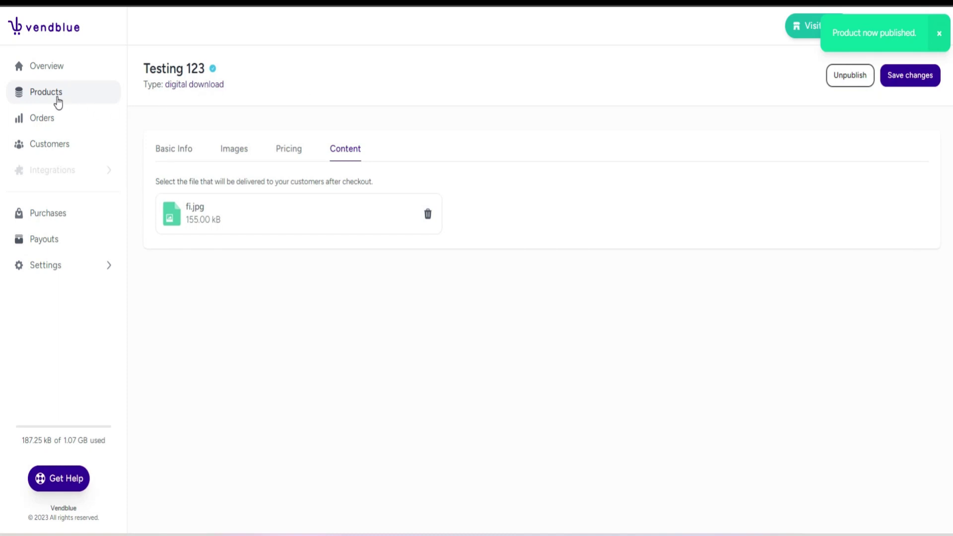
Go back to the Products list and open the action menus for Testing 123 and 'another one'
left_click(58, 101)
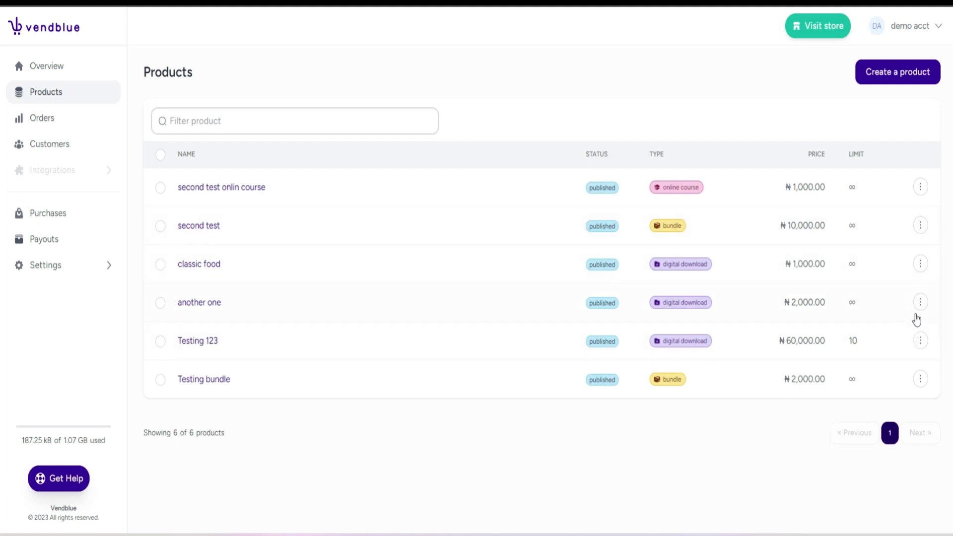
left_click(920, 340)
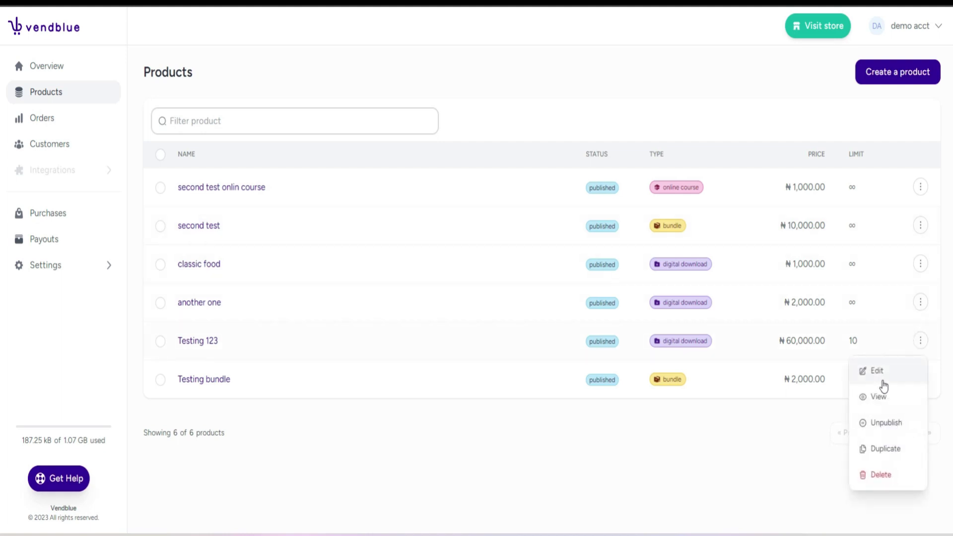
left_click(918, 303)
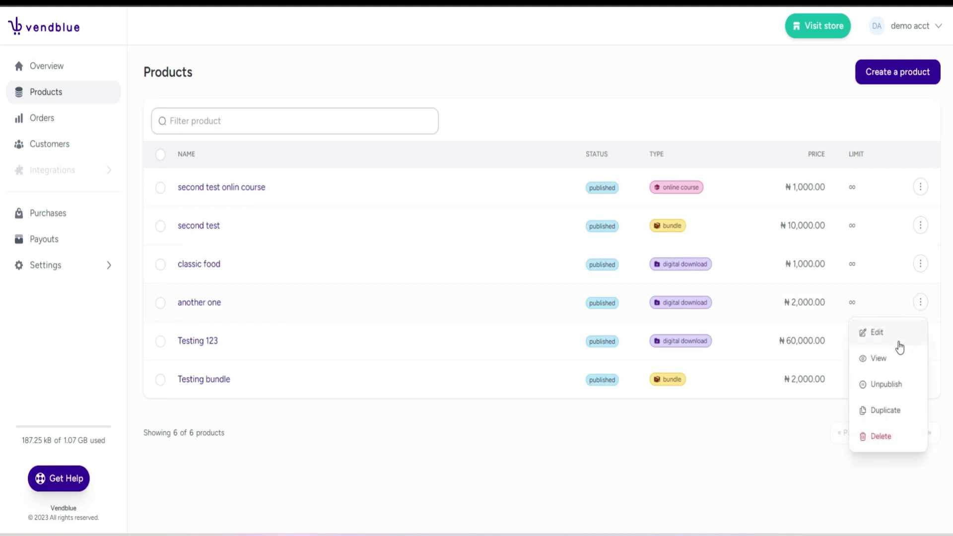